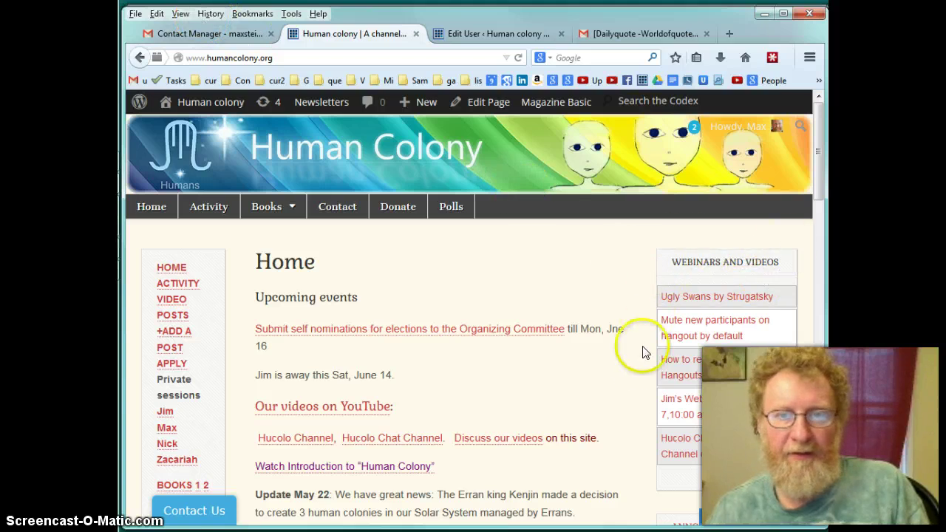
Look over the Webinars and Videos sidebar, then open and collapse the site's chat panel
left_click_drag(666, 259, 785, 482)
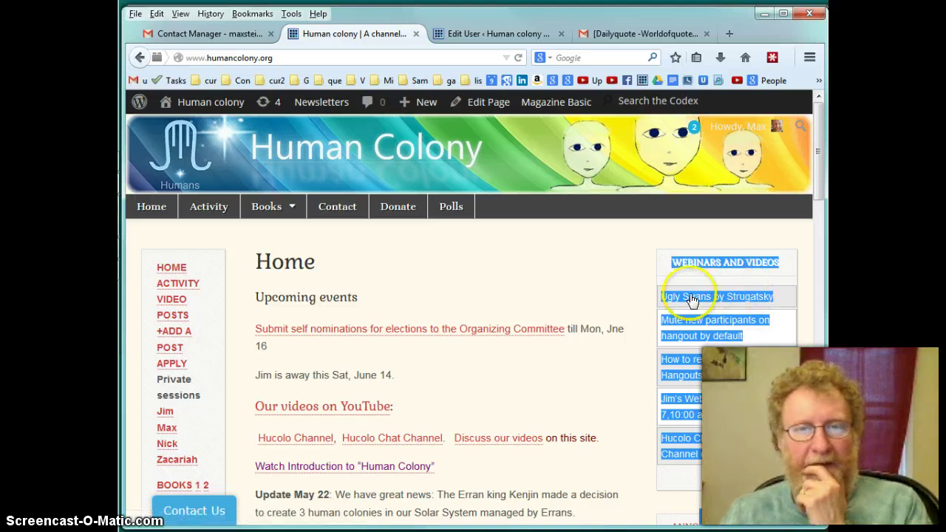
left_click(625, 293)
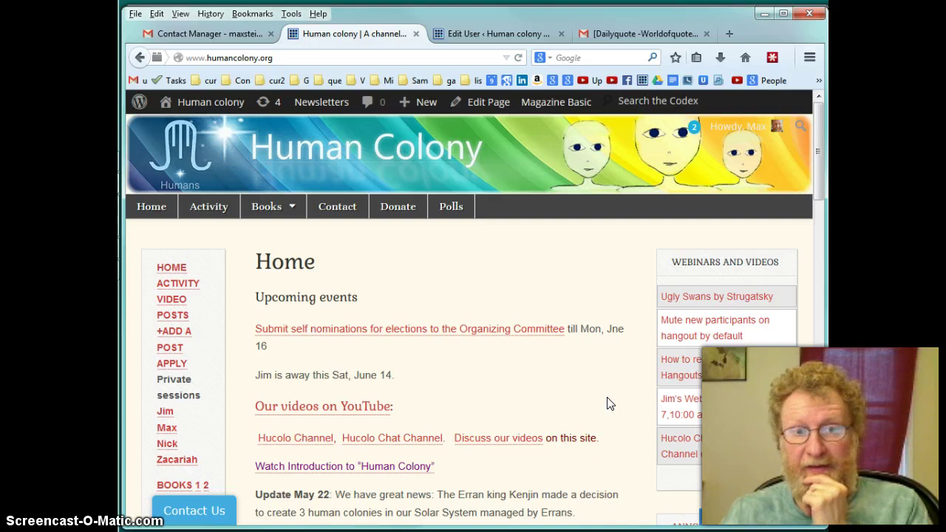
left_click(777, 521)
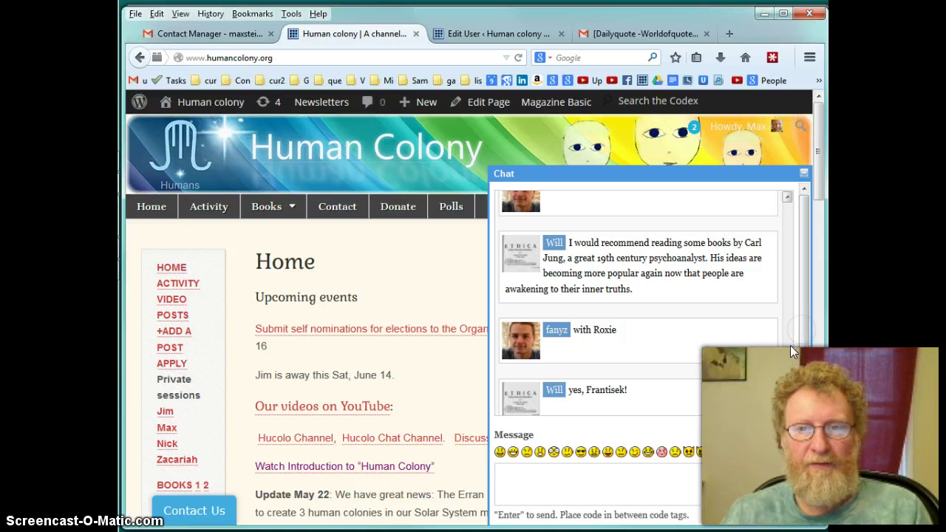
left_click_drag(784, 355, 774, 253)
scroll(775, 253, "down", 10)
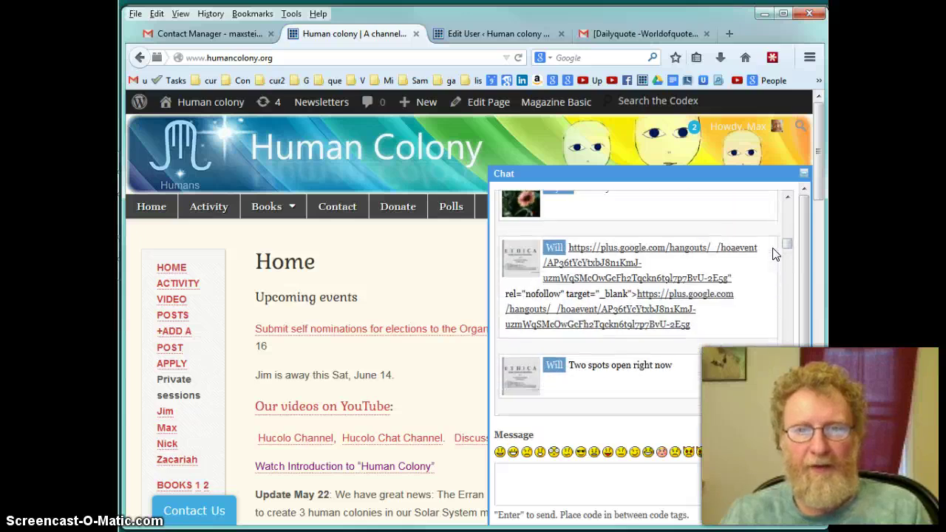
scroll(774, 253, "up", 2)
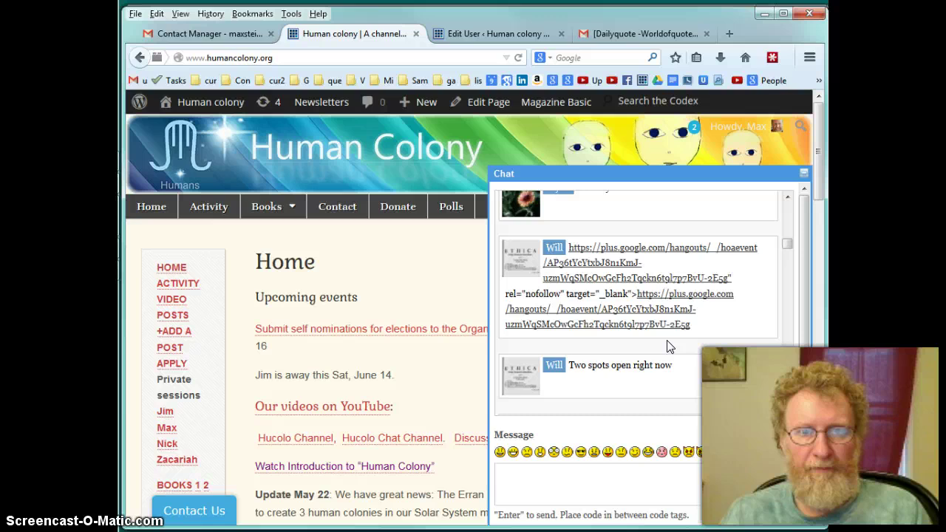
left_click(802, 175)
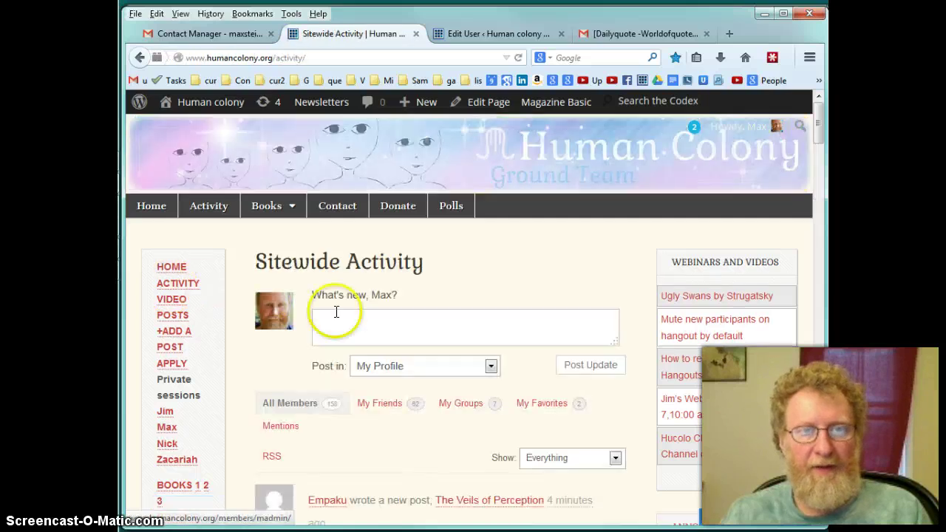
Scroll the Sitewide Activity feed and load more older entries to read through them
scroll(535, 350, "down", 5)
scroll(526, 347, "down", 4)
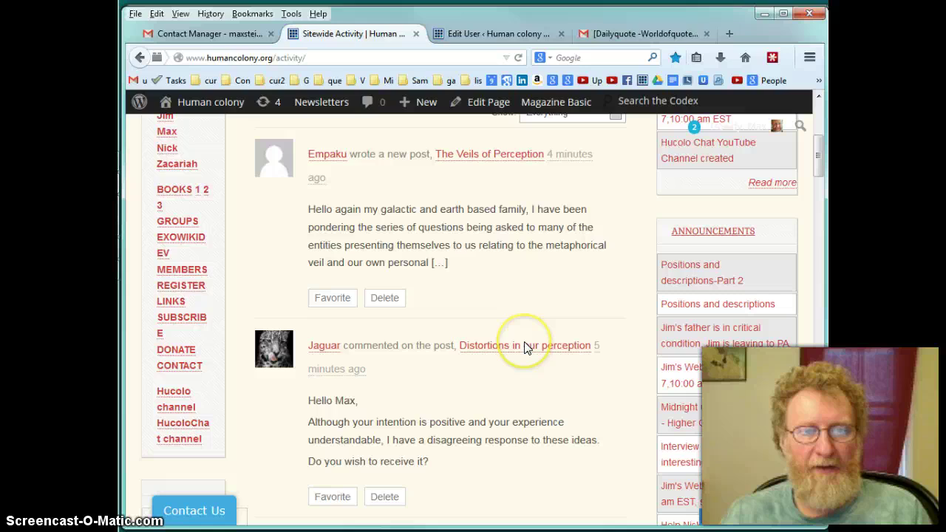
scroll(523, 343, "down", 20)
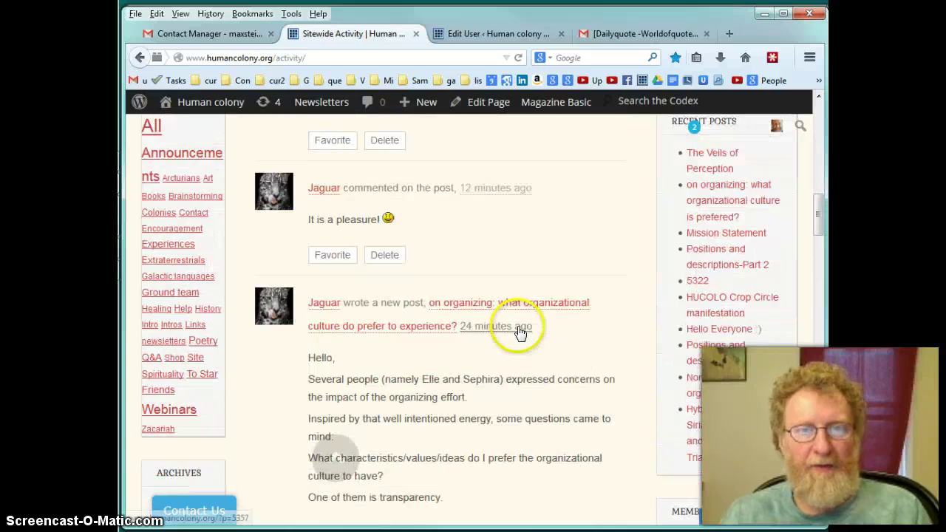
scroll(517, 326, "down", 15)
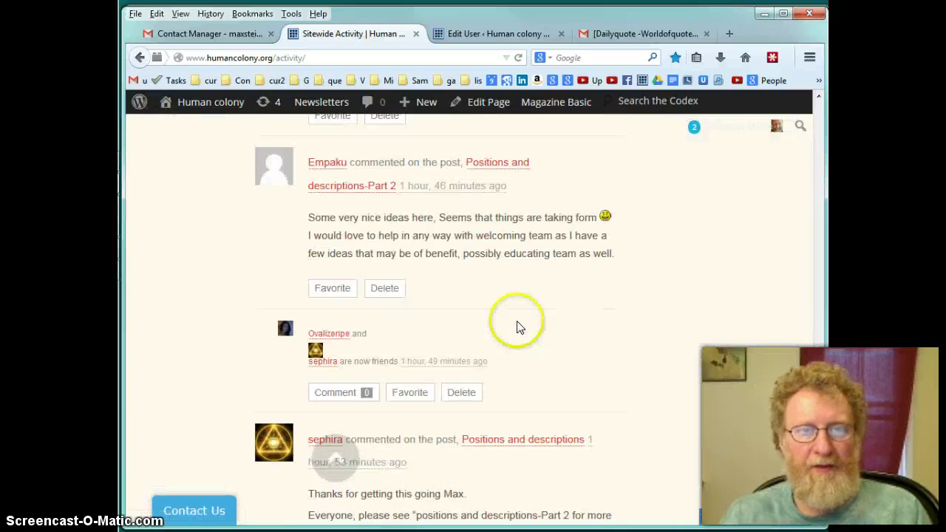
scroll(518, 320, "down", 3)
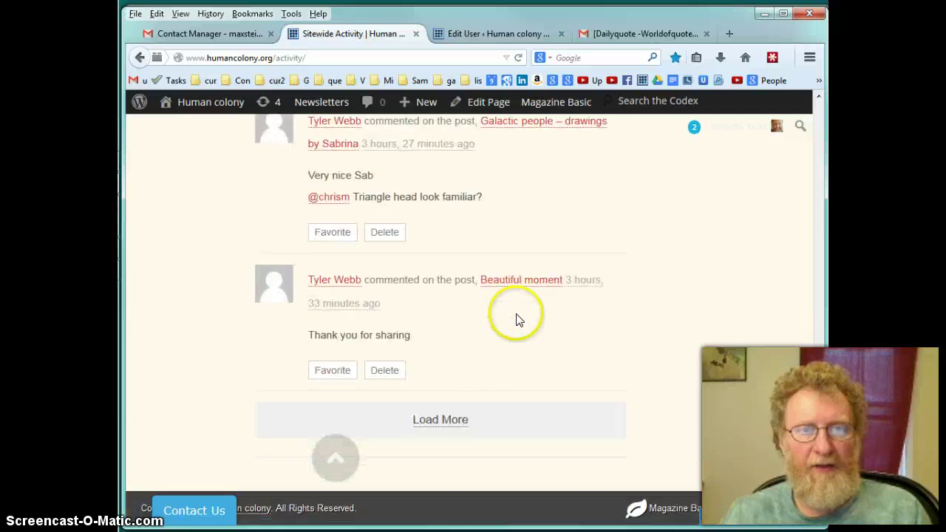
left_click(444, 421)
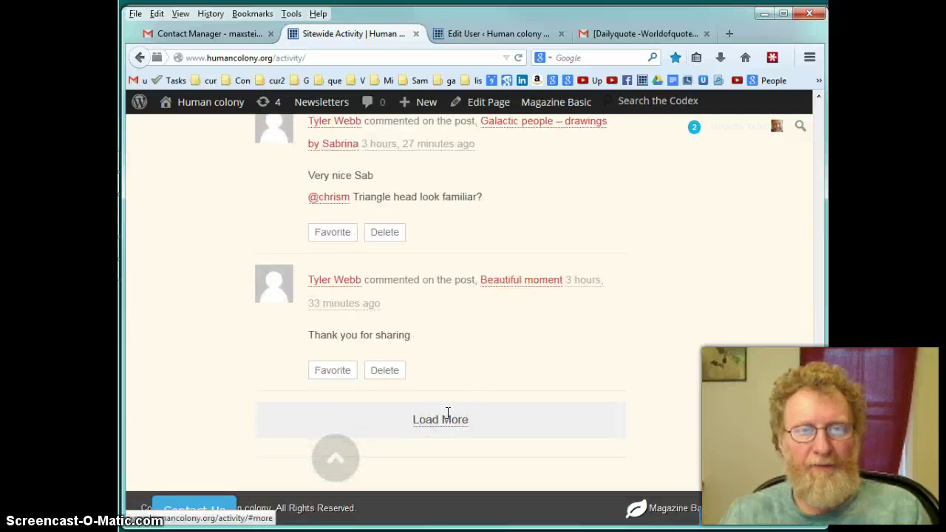
scroll(448, 403, "down", 10)
scroll(454, 388, "up", 1)
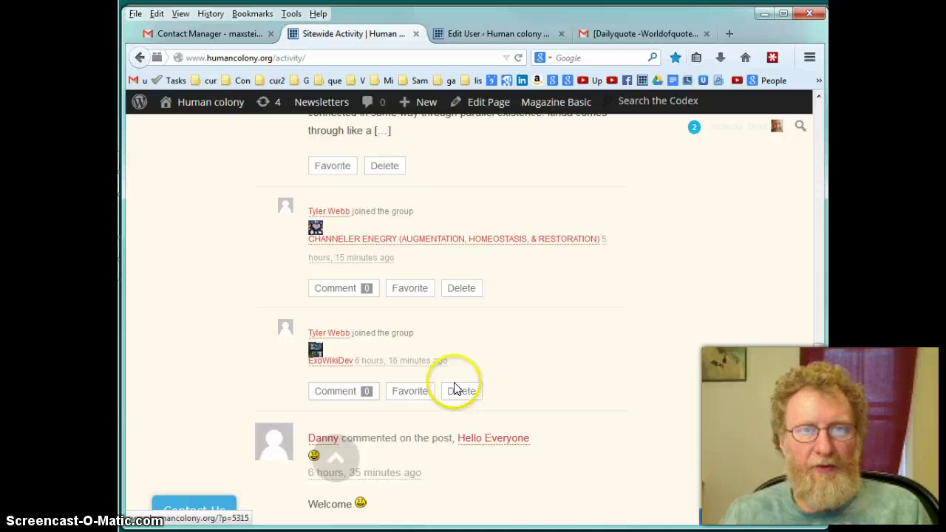
scroll(454, 389, "down", 10)
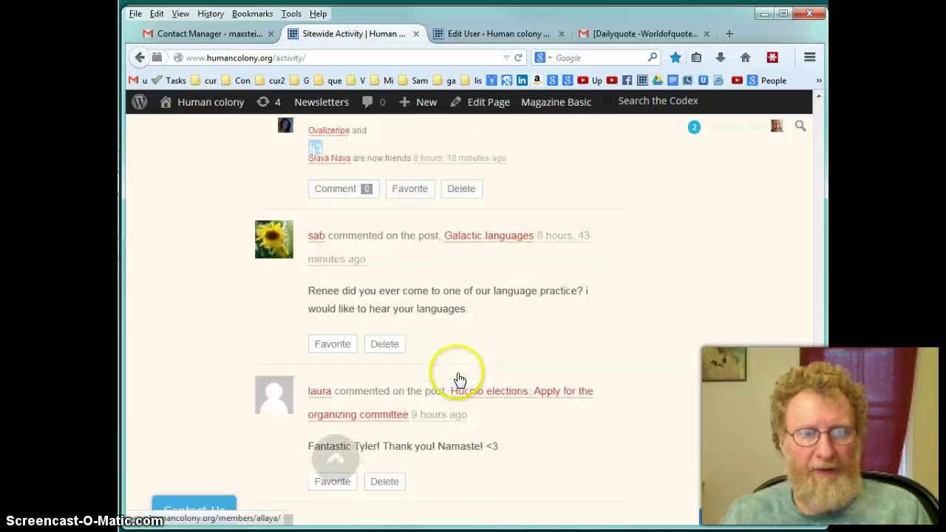
scroll(459, 379, "down", 12)
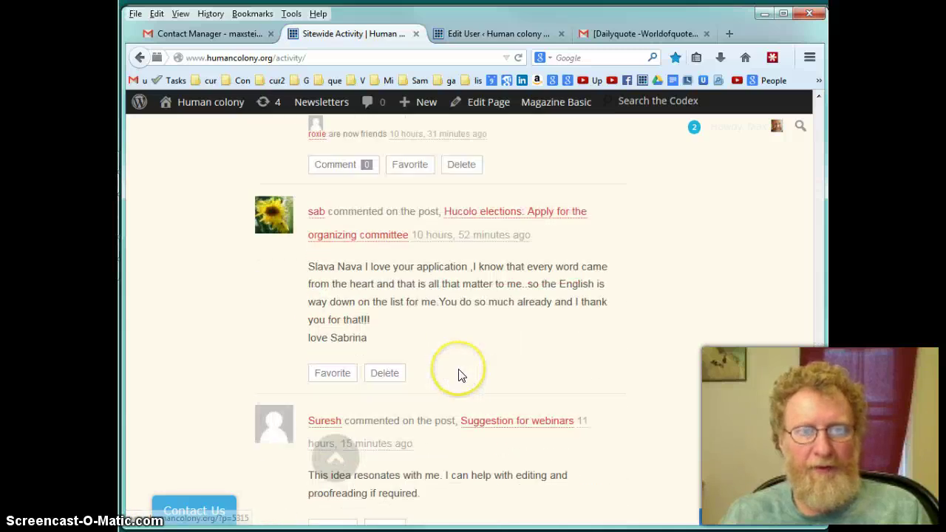
scroll(458, 374, "down", 5)
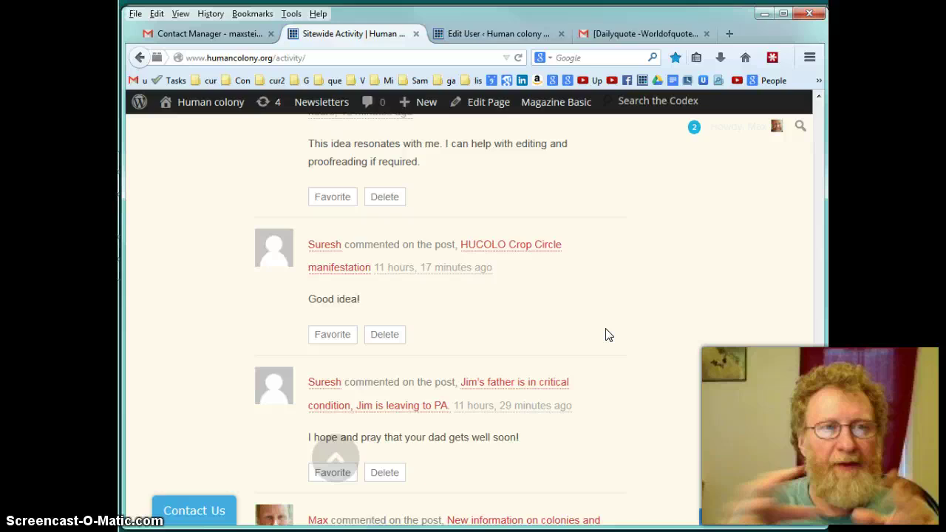
Switch to the Contact Manager tab and minimize then restore the Hucolo1 chat
left_click(198, 34)
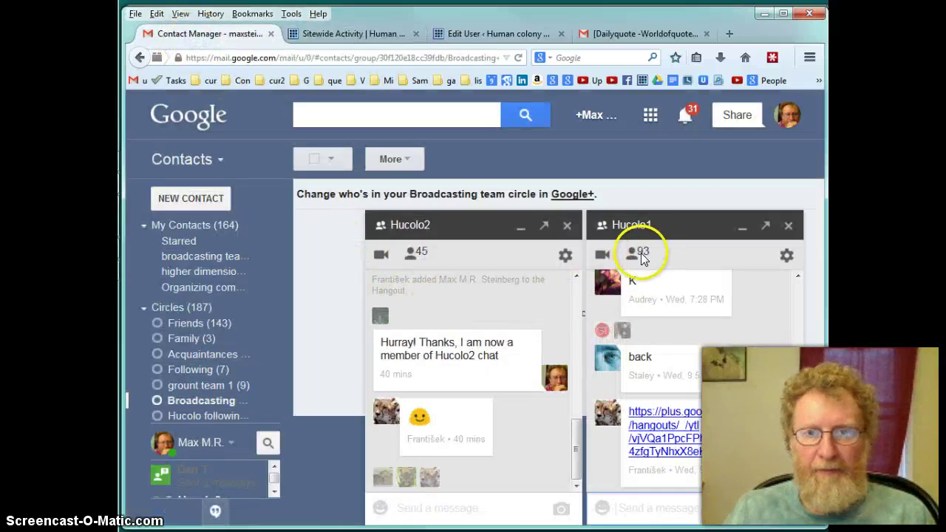
left_click(680, 236)
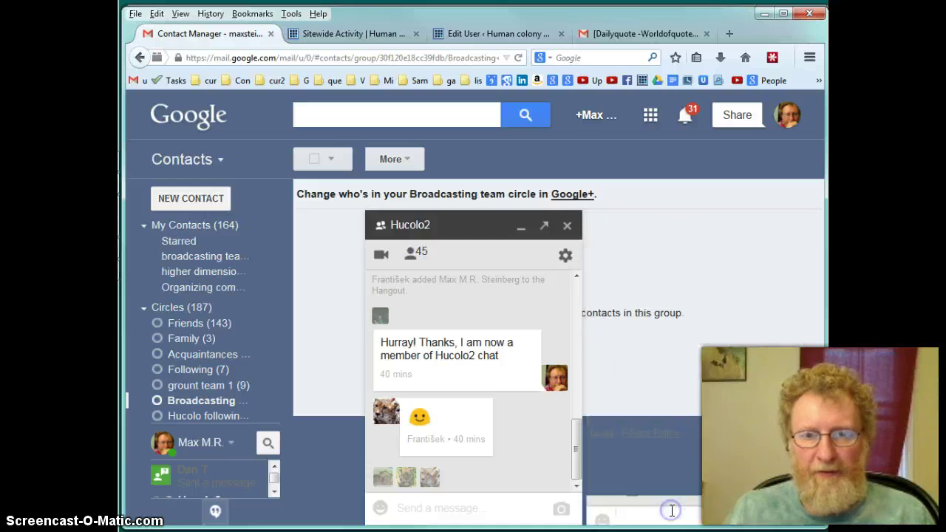
left_click(671, 509)
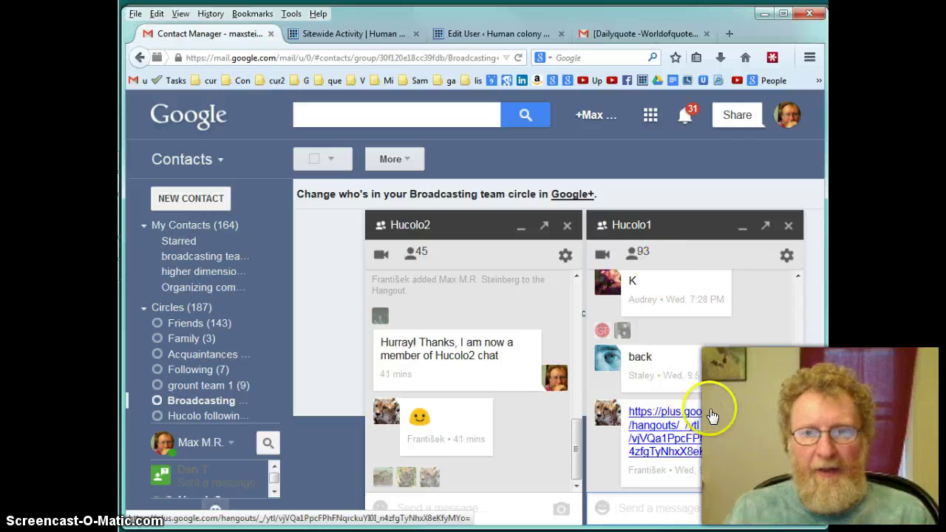
Read through the Hucolo1 conversation, then collapse the Hucolo2 chat
scroll(713, 399, "down", 3)
scroll(712, 399, "up", 2)
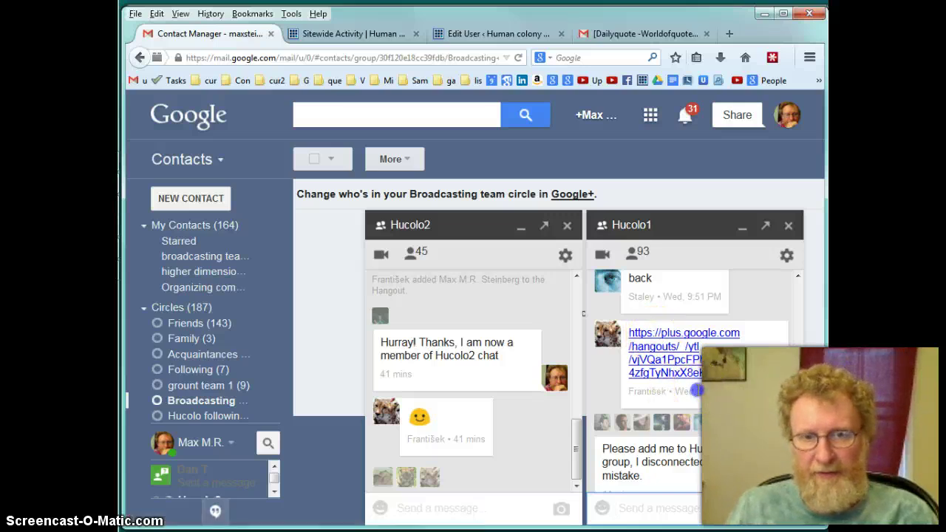
left_click_drag(697, 390, 741, 397)
left_click(687, 393)
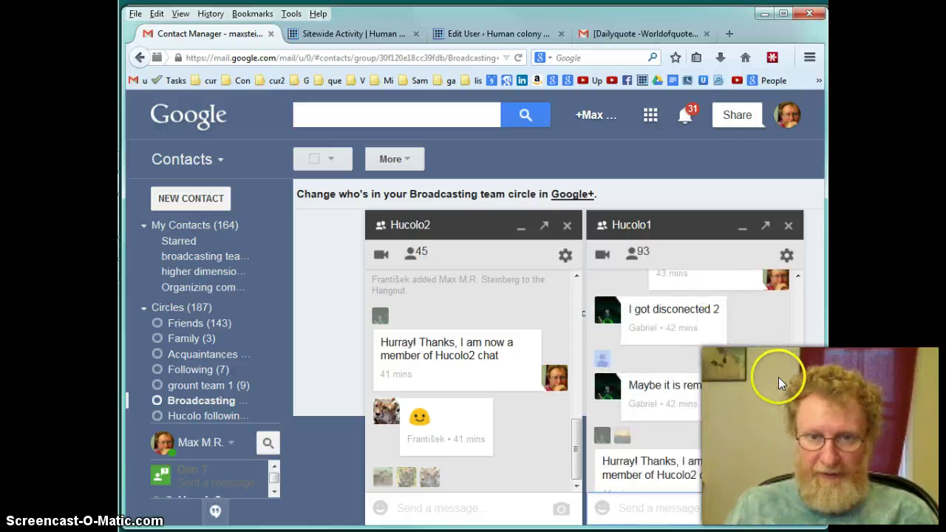
scroll(777, 378, "up", 1)
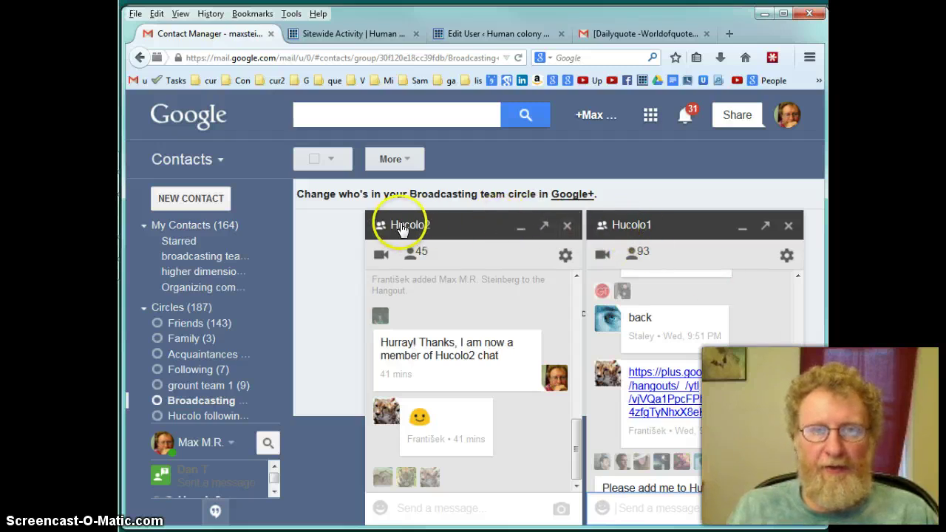
left_click(517, 229)
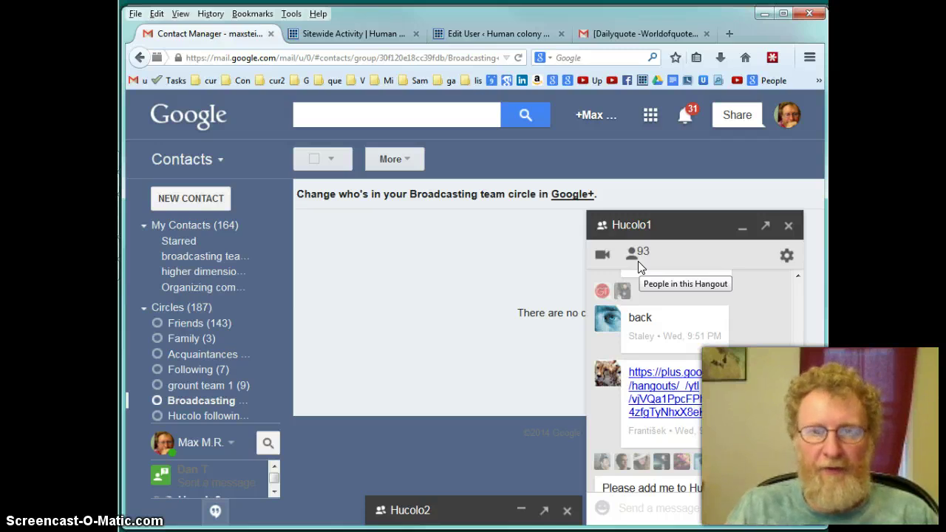
left_click(410, 380)
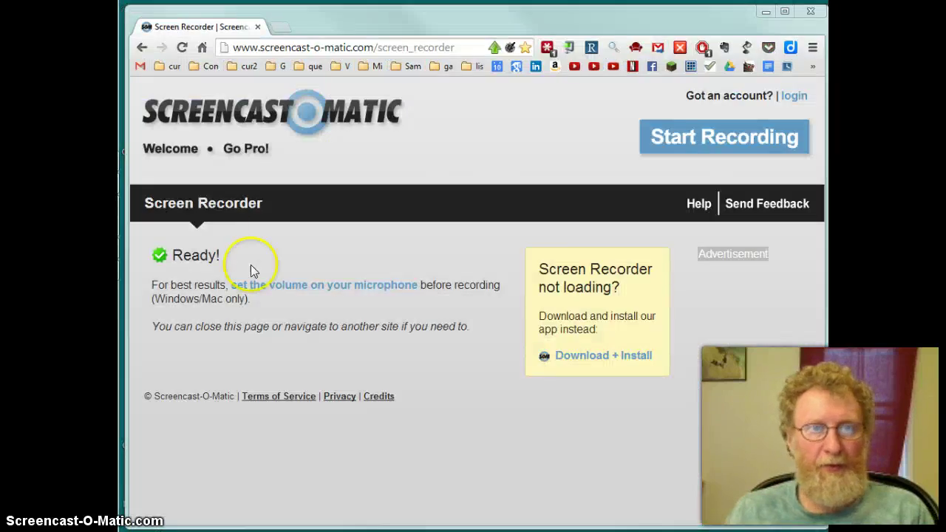
Search Google from the address bar for "create a google account"
left_click(276, 46)
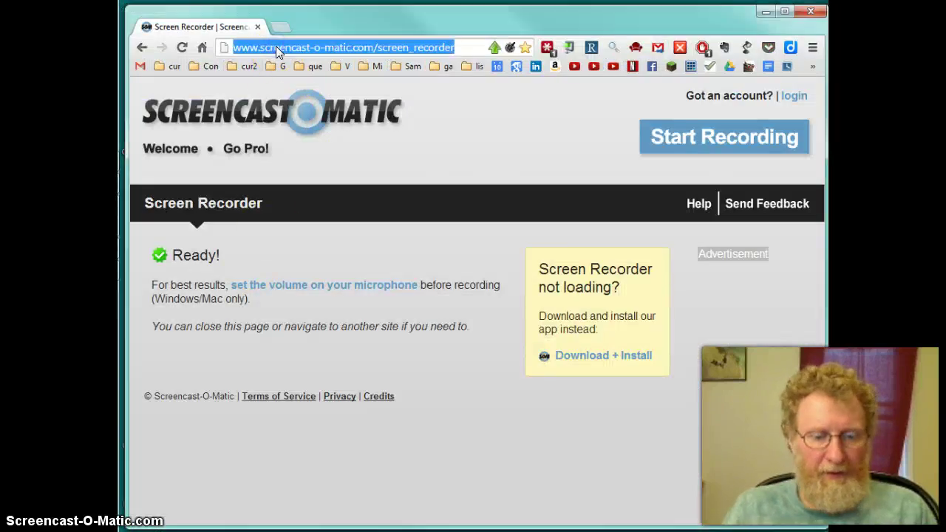
type("create a gp")
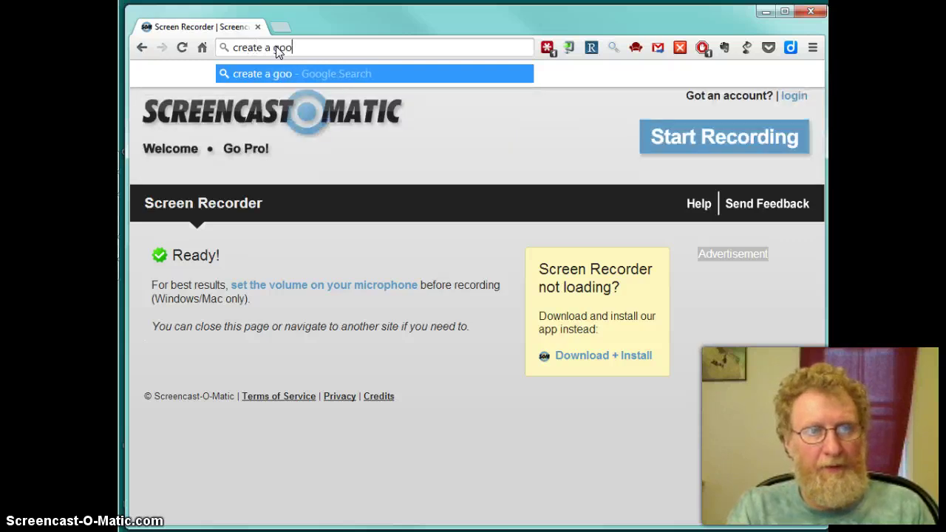
type("ogle account")
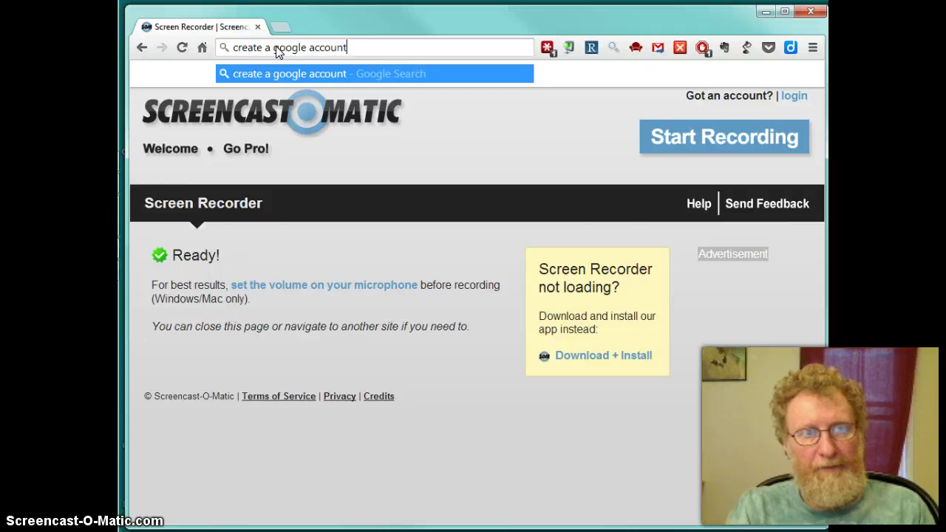
key("Return")
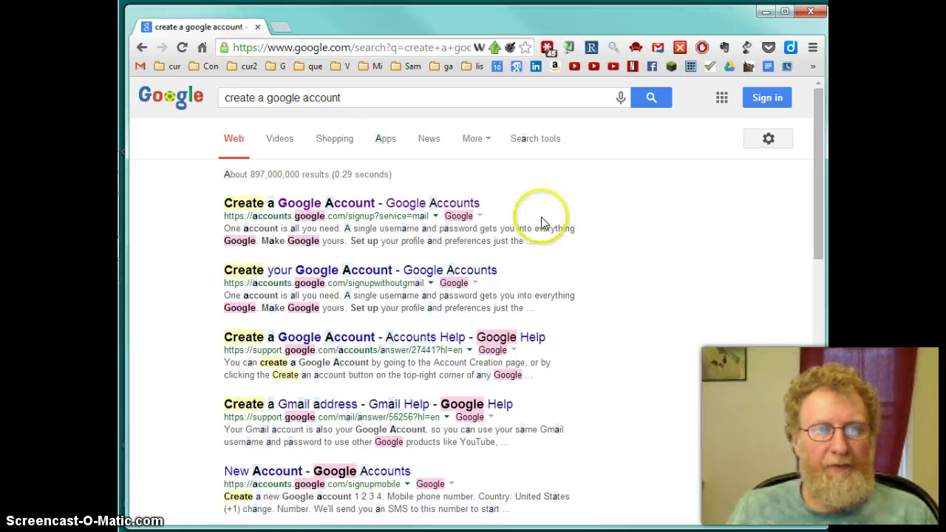
Open the first 'Create a Google Account' result and scroll through the signup form's fields
left_click(342, 204)
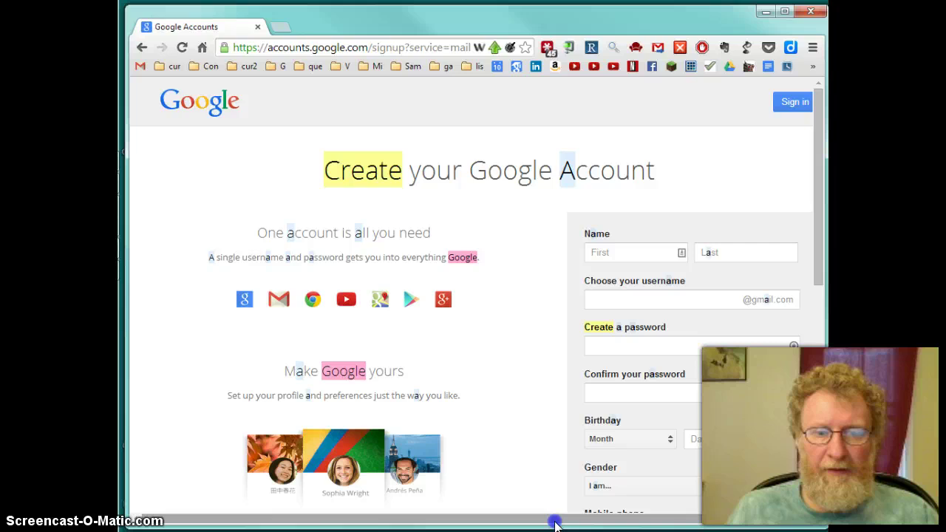
left_click_drag(554, 523, 623, 517)
scroll(556, 449, "down", 3)
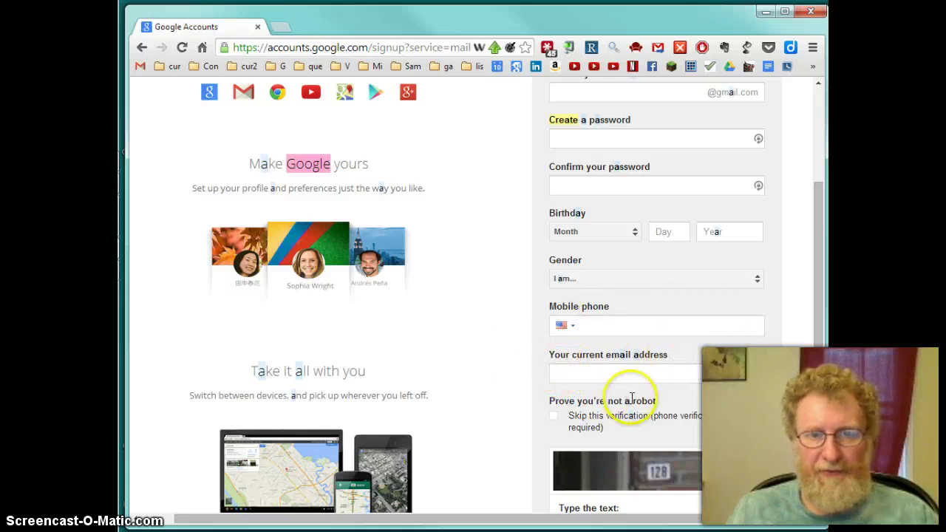
scroll(631, 399, "up", 3)
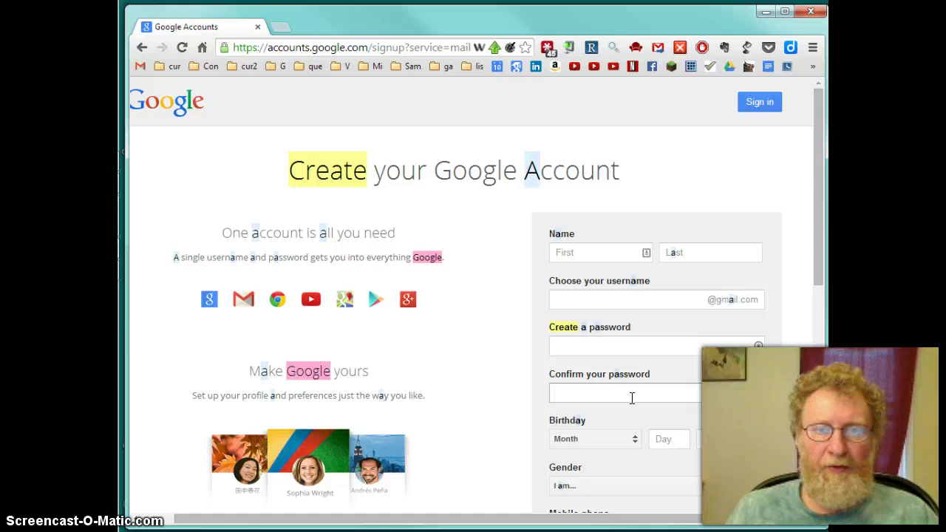
scroll(631, 399, "down", 4)
scroll(631, 403, "down", 2)
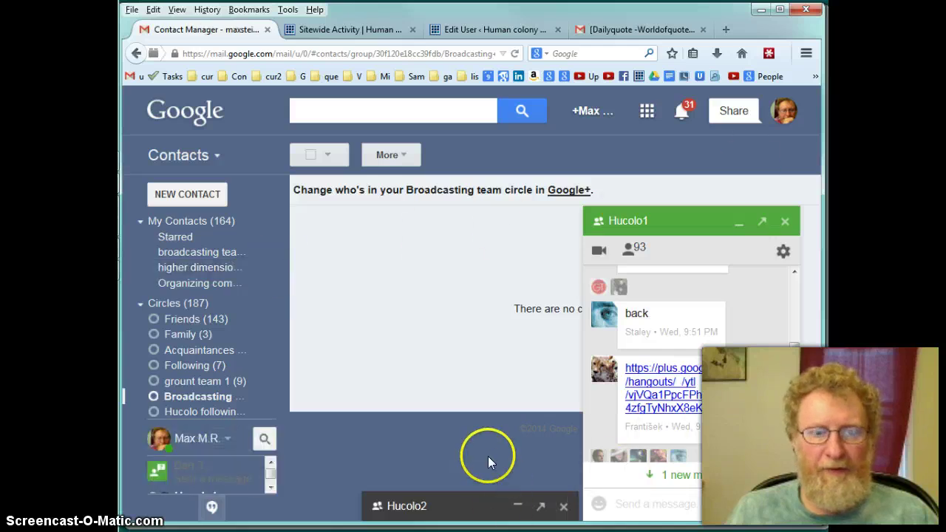
Minimize the Hucolo1 chat, zoom out, and open Gmail Settings on the General tab
left_click(739, 221)
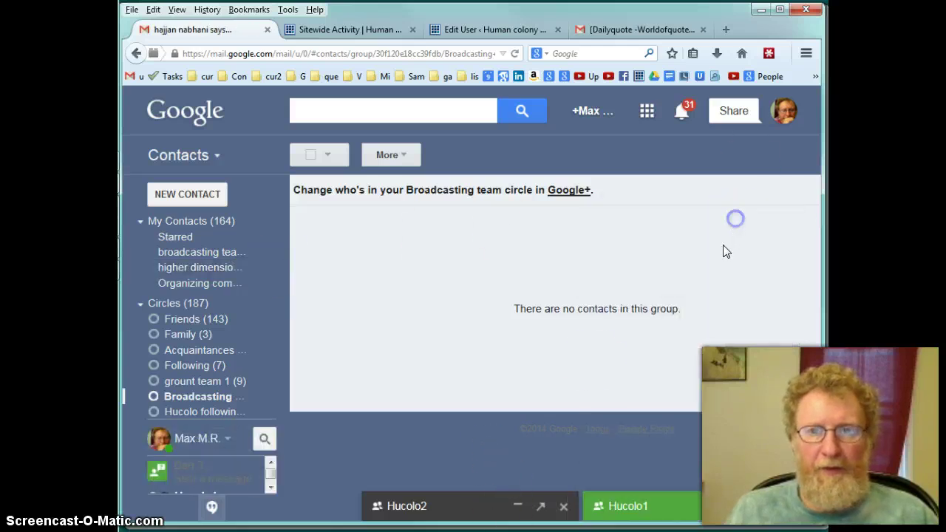
key("ctrl+minus")
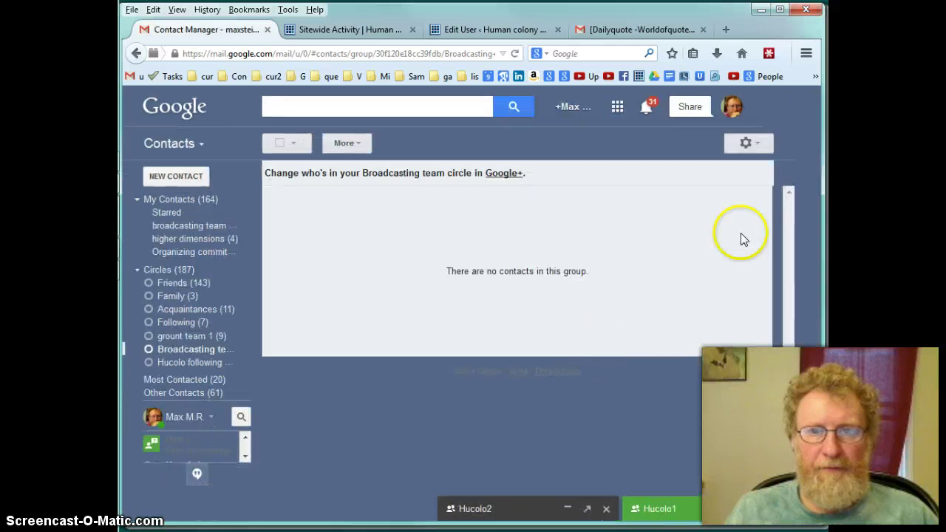
left_click(747, 145)
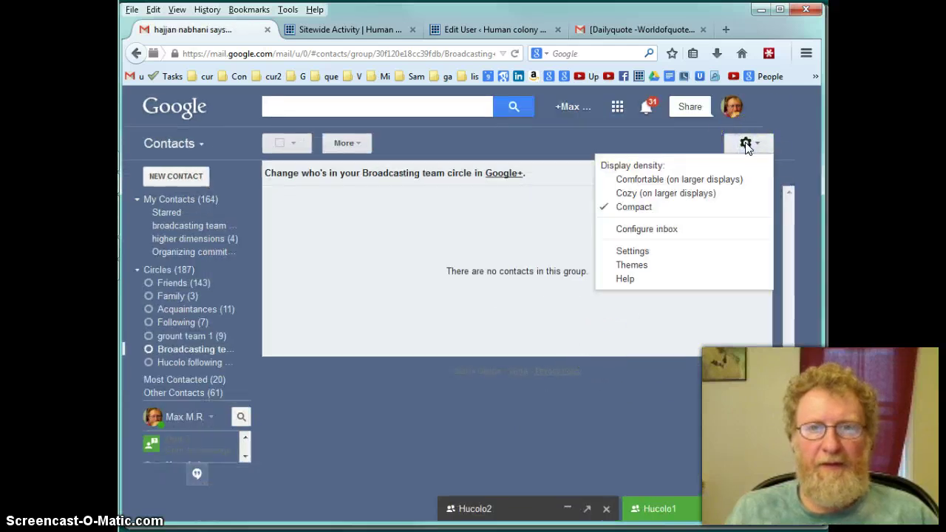
left_click(630, 253)
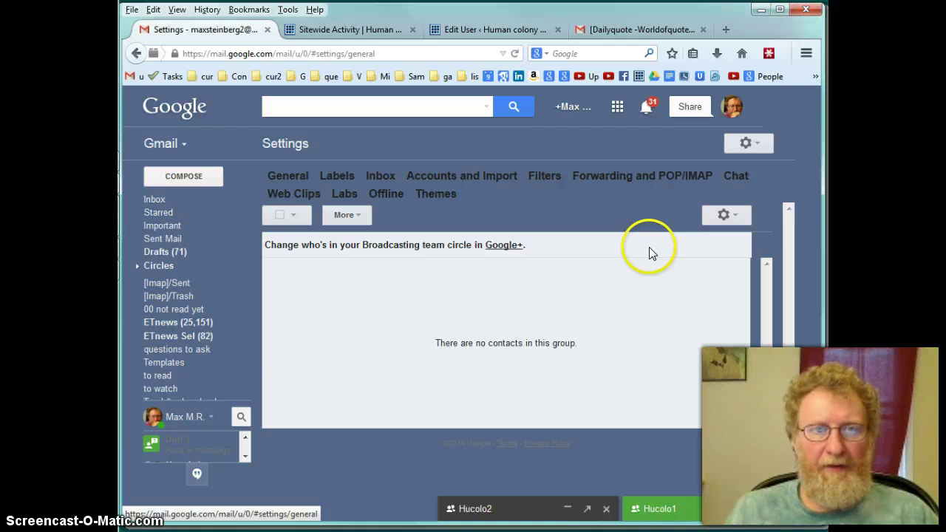
left_click(607, 176)
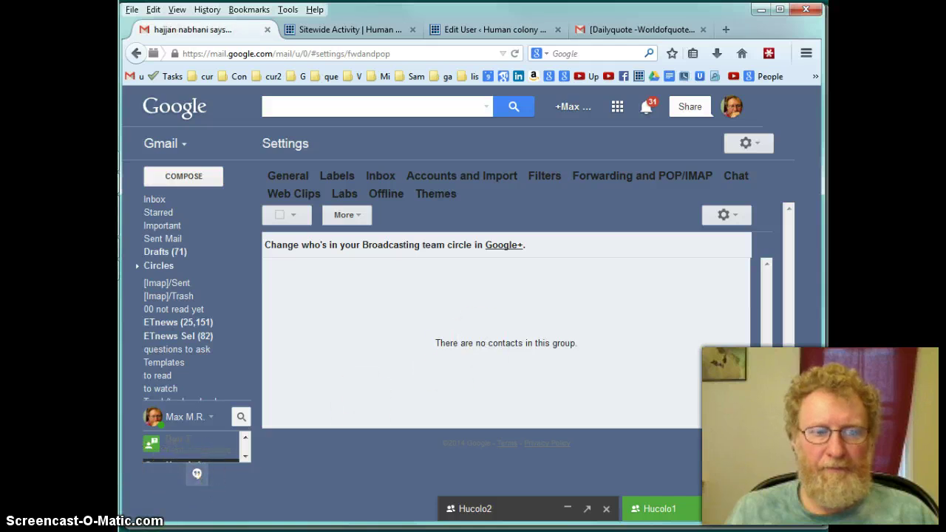
left_click(592, 329)
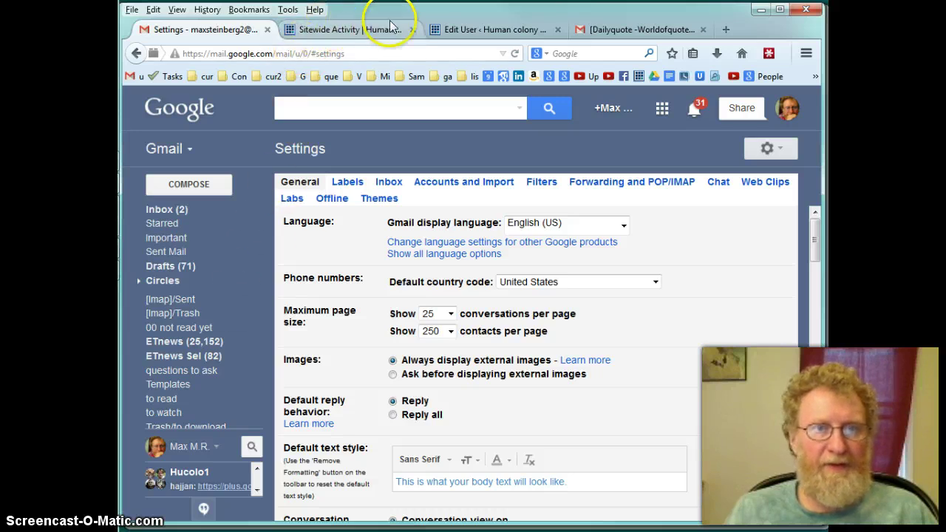
From the Sitewide Activity tab, follow the sidebar's 'Hucolo channel' link to YouTube
left_click(359, 28)
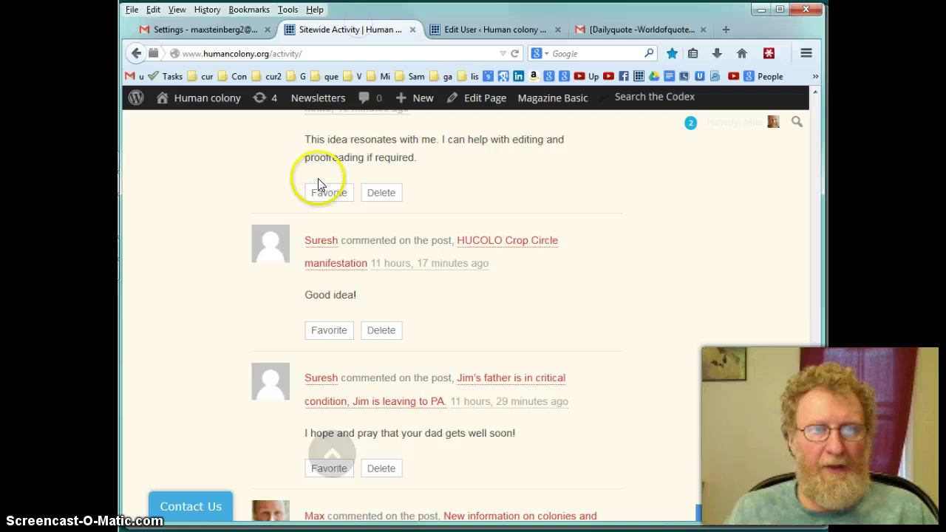
scroll(296, 295, "up", 15)
scroll(294, 292, "up", 10)
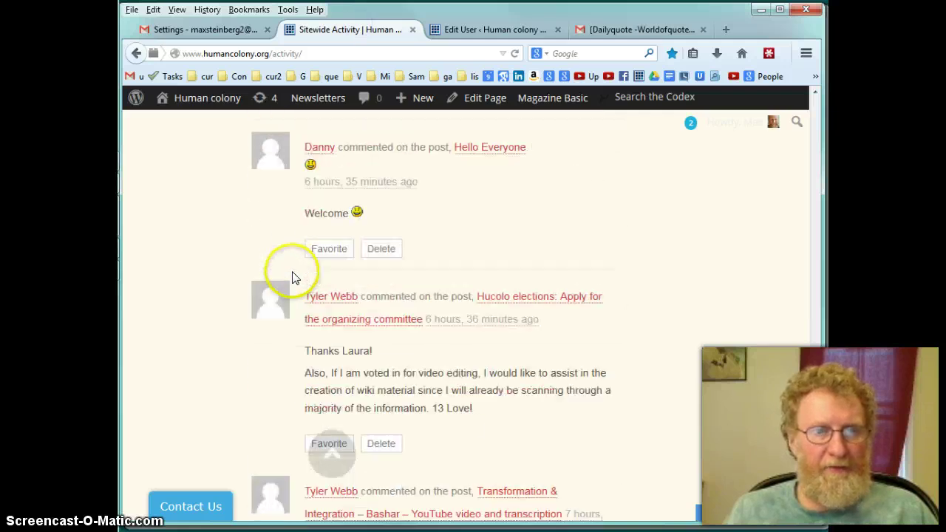
left_click_drag(813, 338, 805, 129)
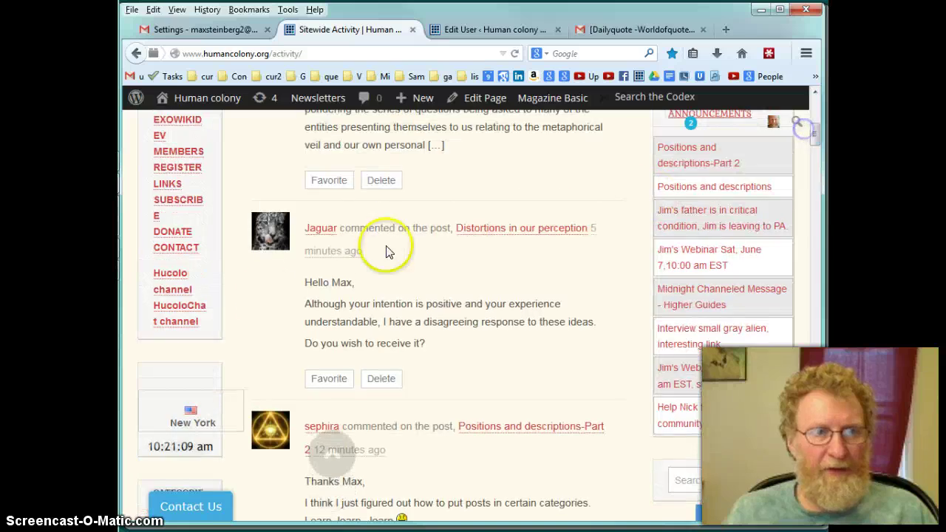
left_click(164, 293)
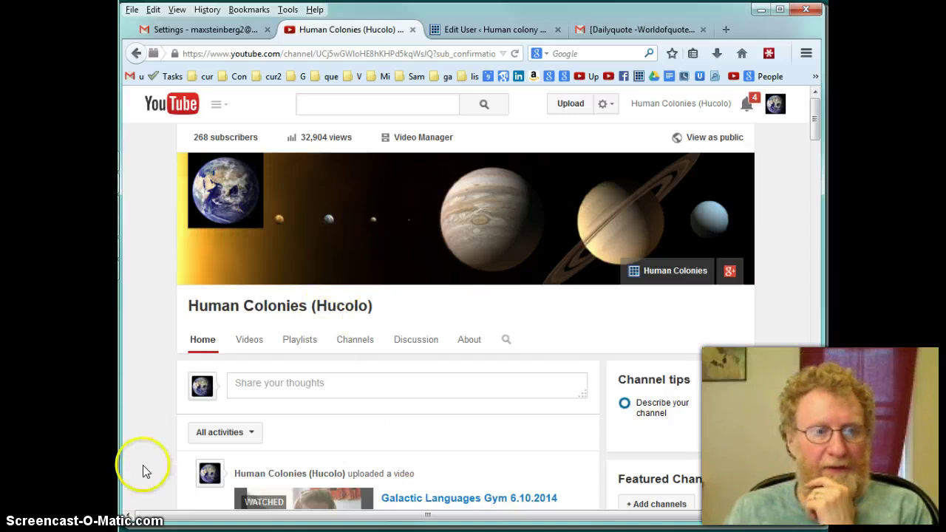
Search the web for "google plus", open Google+, and search it for "hucolo"
left_click(244, 53)
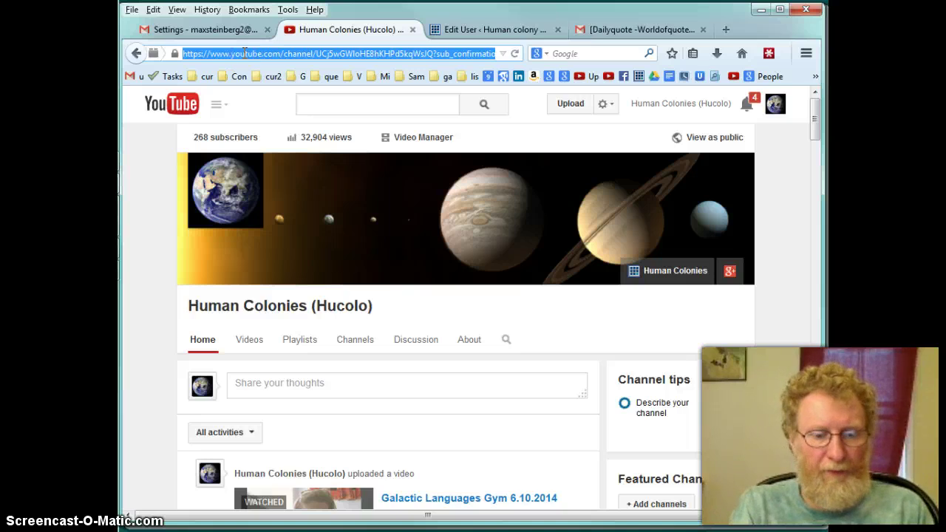
type("google ")
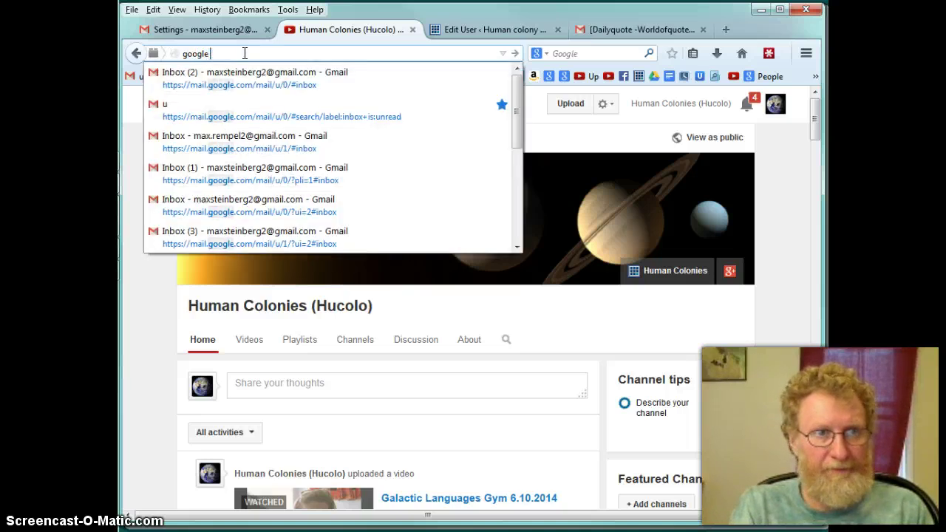
type("plus")
key("Return")
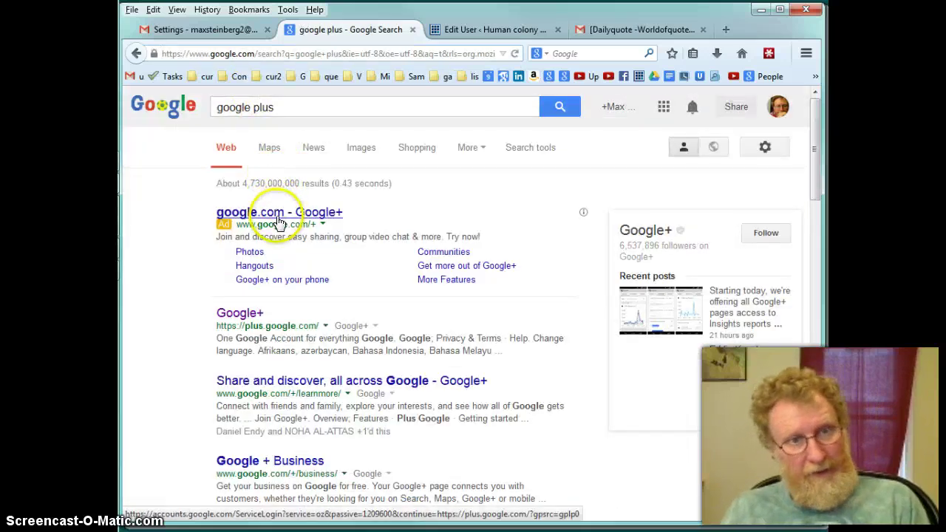
left_click(279, 220)
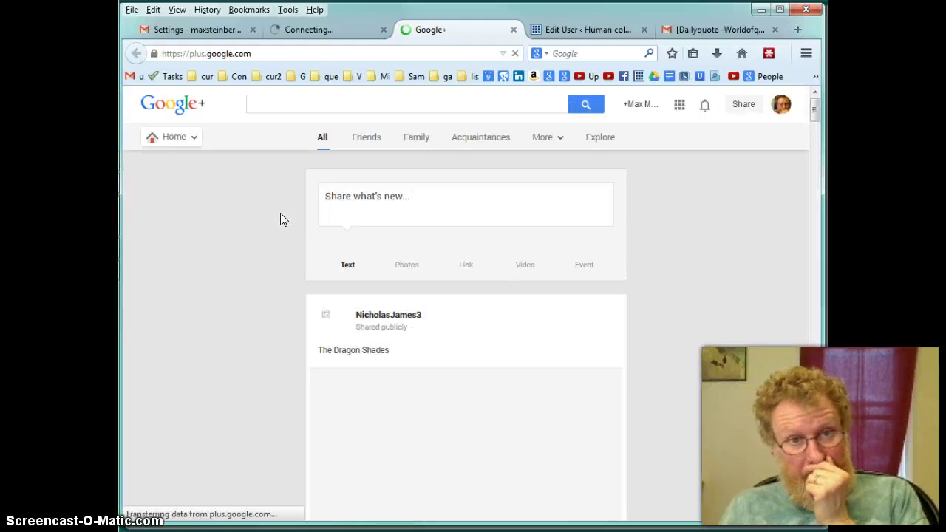
left_click(265, 104)
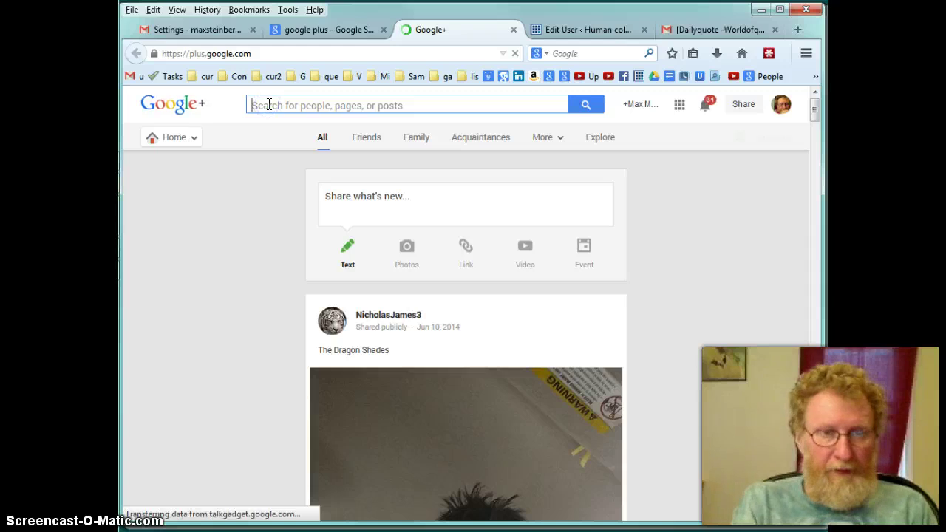
type("hucolo")
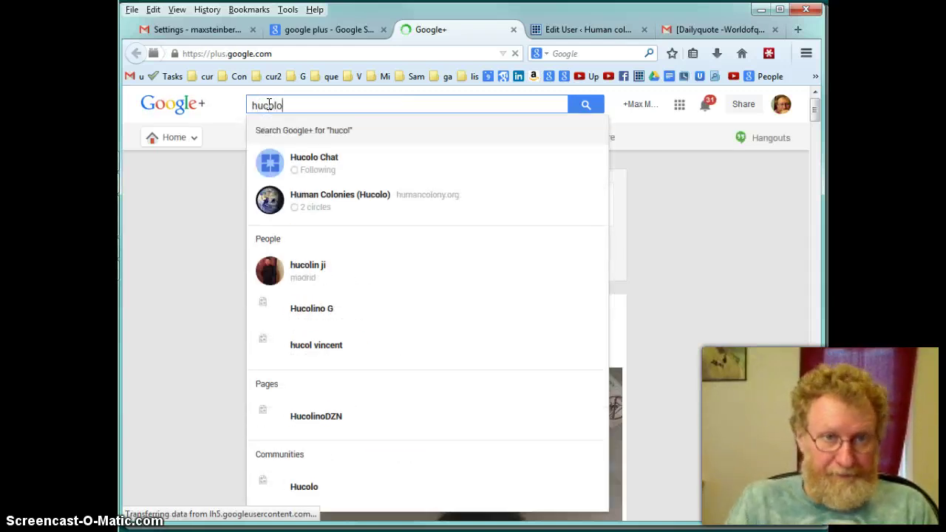
key("Return")
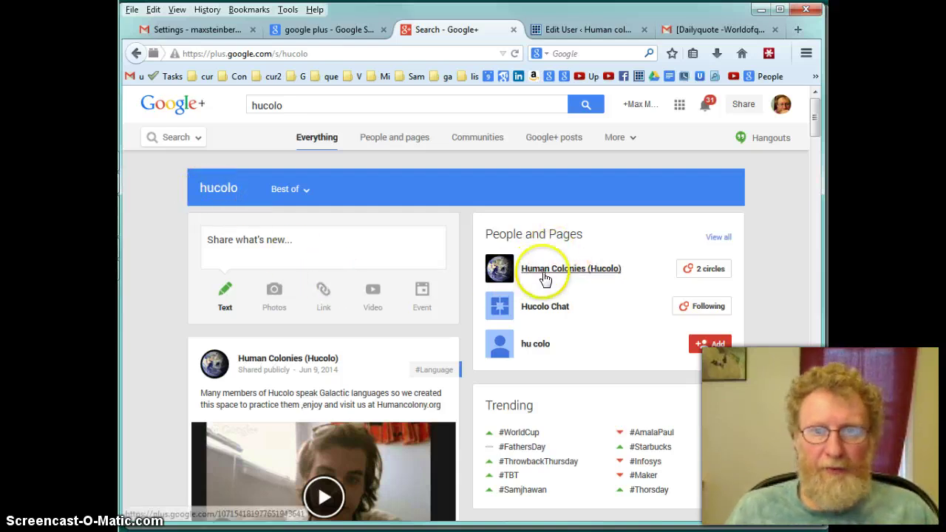
Add Human Colonies (Hucolo) to the Following circle and open its page
mouse_move(587, 279)
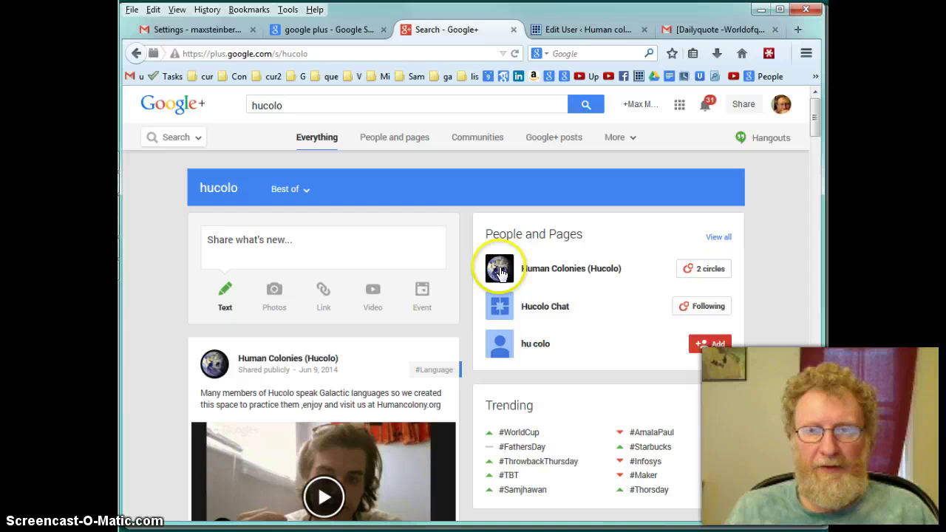
left_click(713, 270)
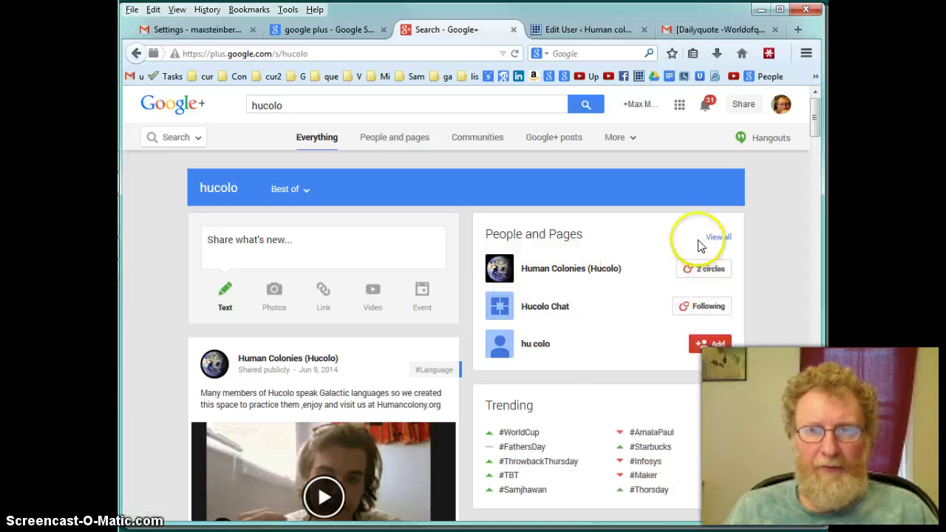
mouse_move(710, 274)
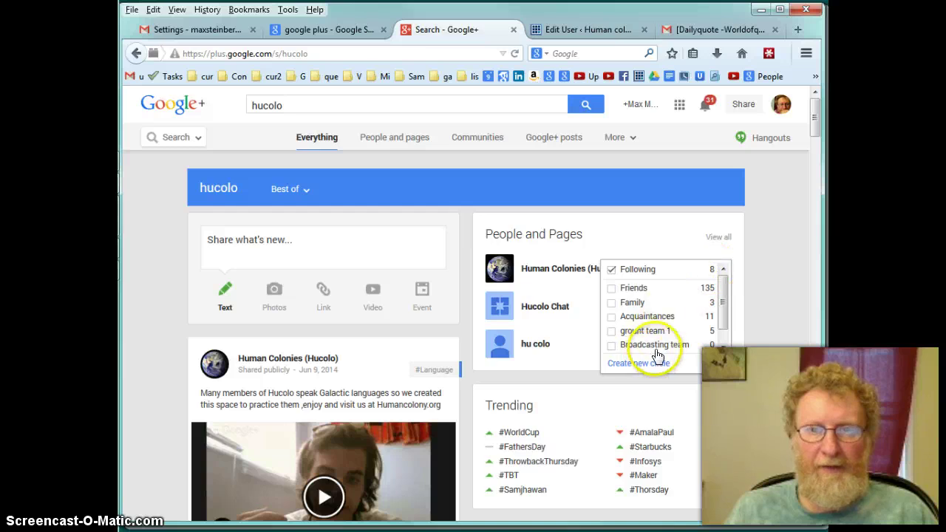
scroll(694, 314, "down", 2)
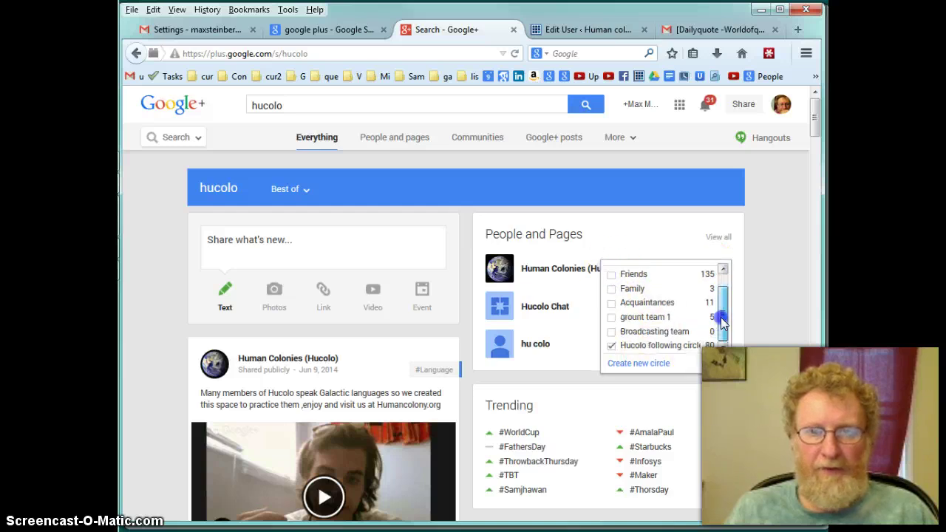
left_click(612, 346)
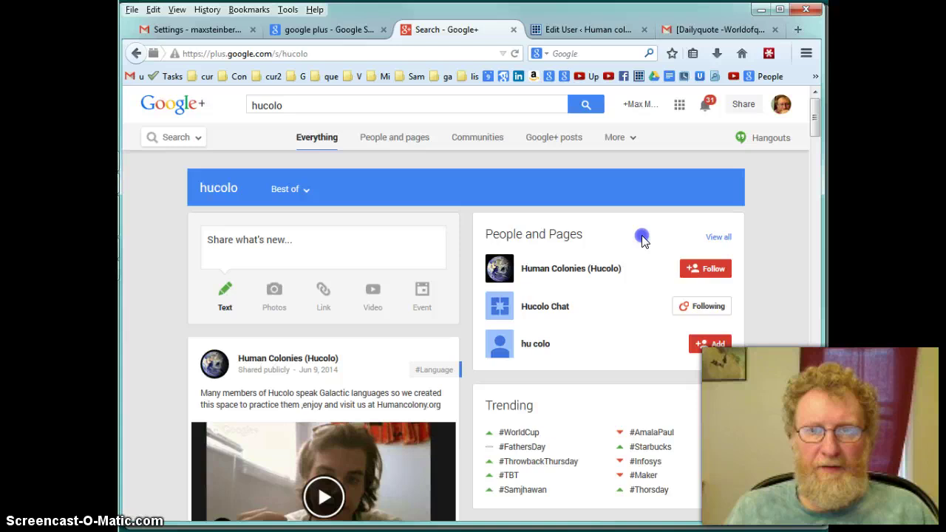
mouse_move(706, 269)
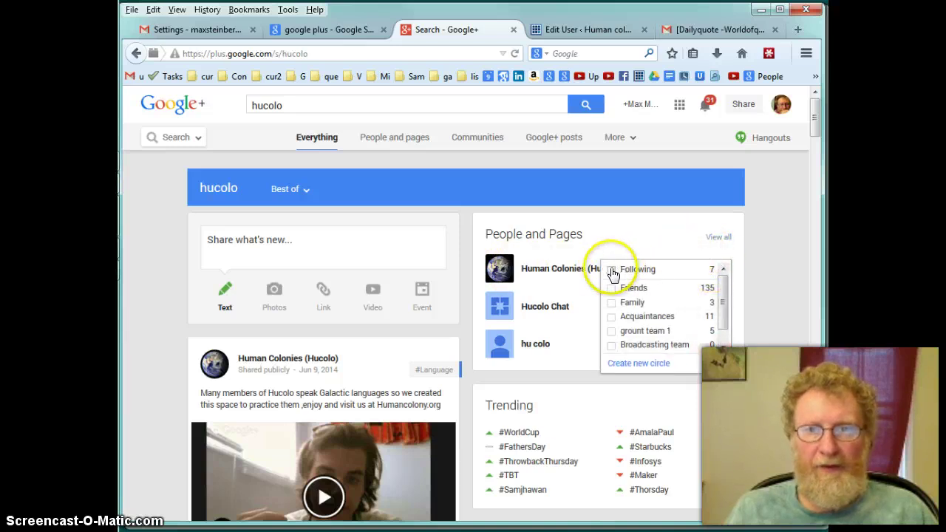
left_click(621, 270)
left_click(627, 240)
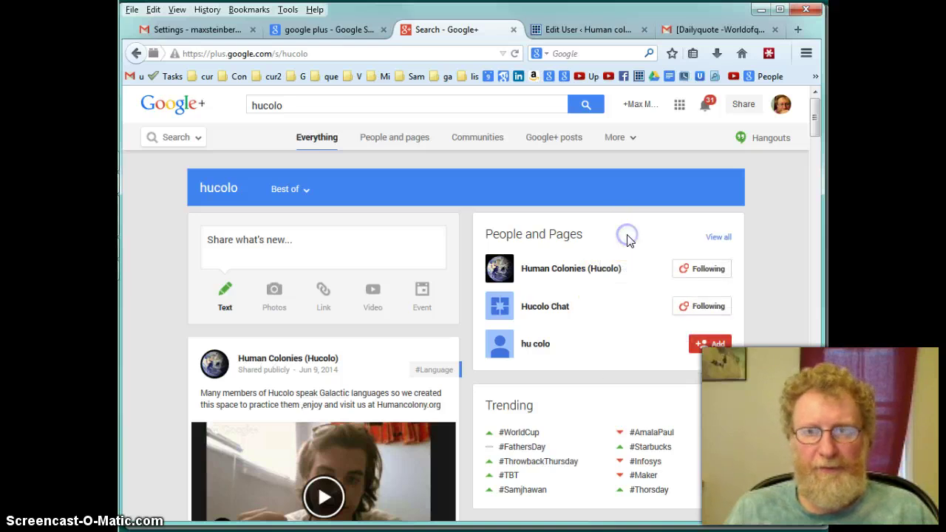
left_click(583, 269)
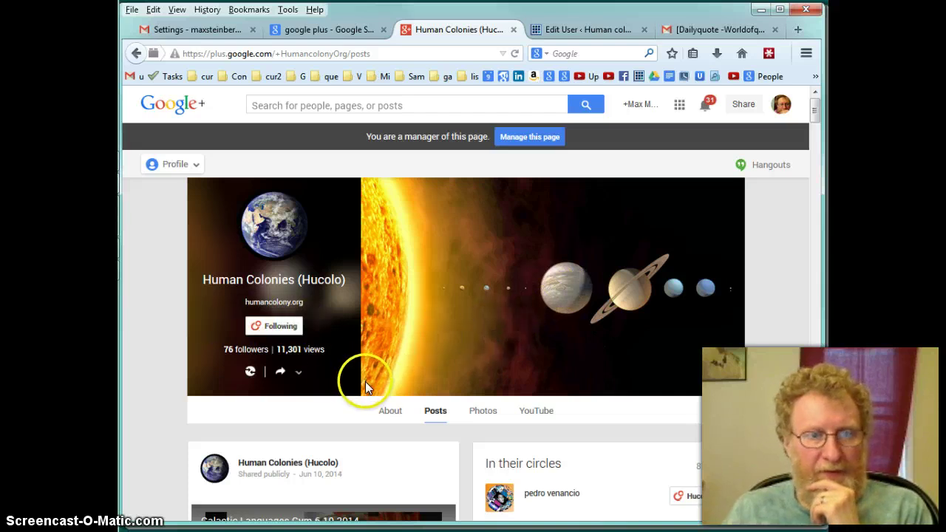
View the 81 people in the Hucolo page's circles, then return to the Gmail settings tab
scroll(250, 366, "down", 3)
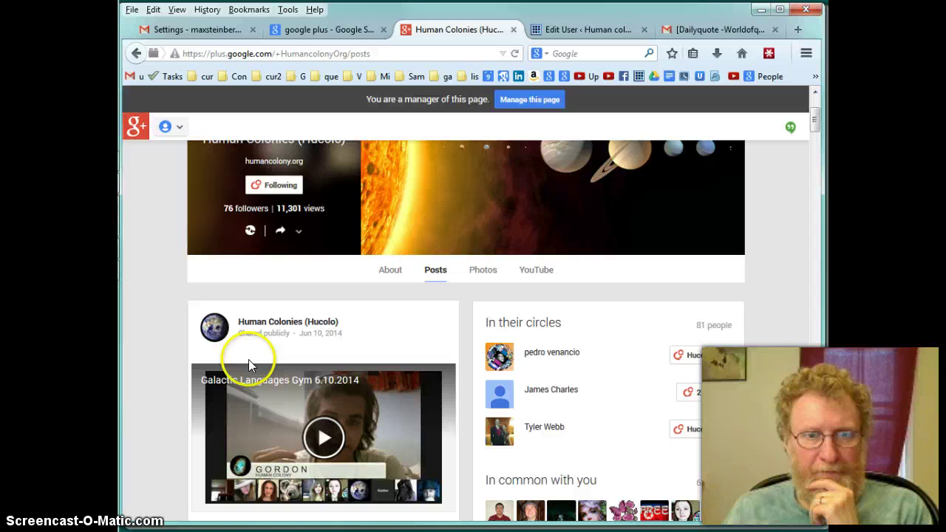
left_click(714, 329)
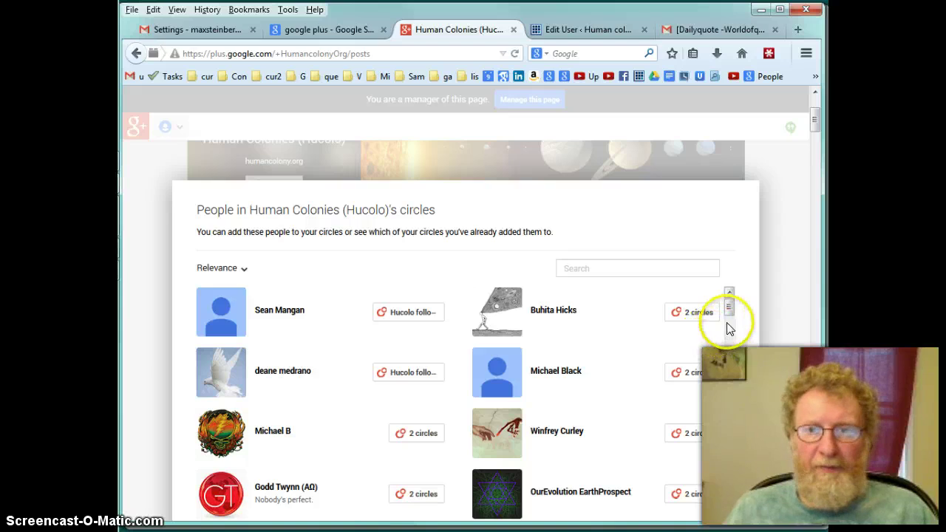
left_click(730, 308)
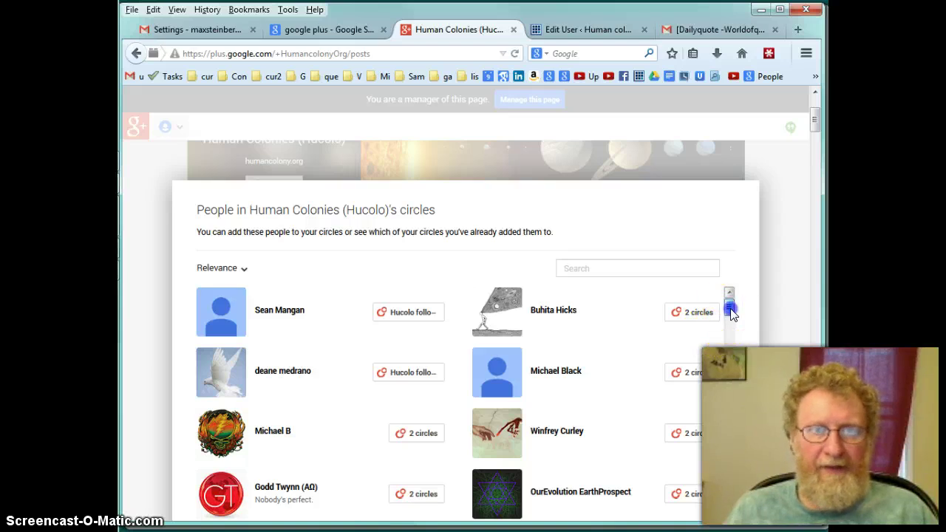
left_click(201, 29)
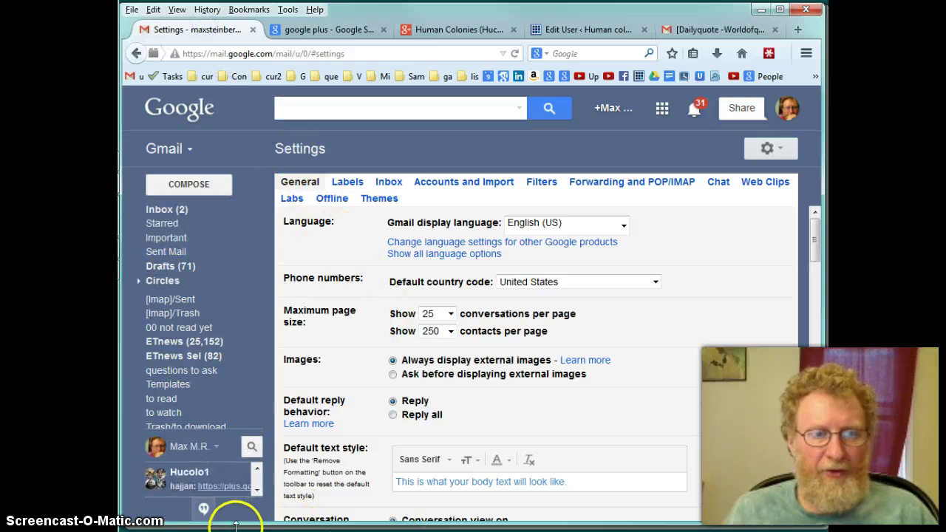
Open the Hucolo1 Hangout chat and scroll its People in this Hangout list
left_click(204, 509)
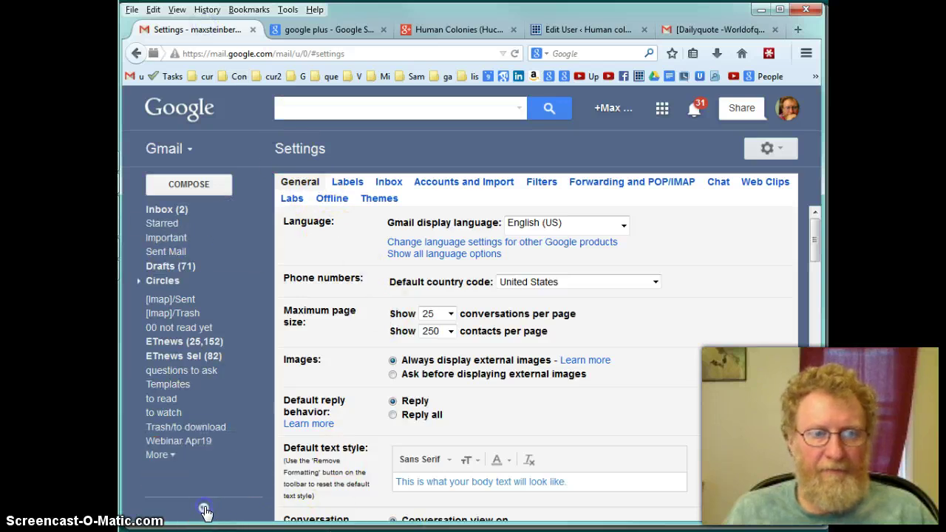
left_click(204, 510)
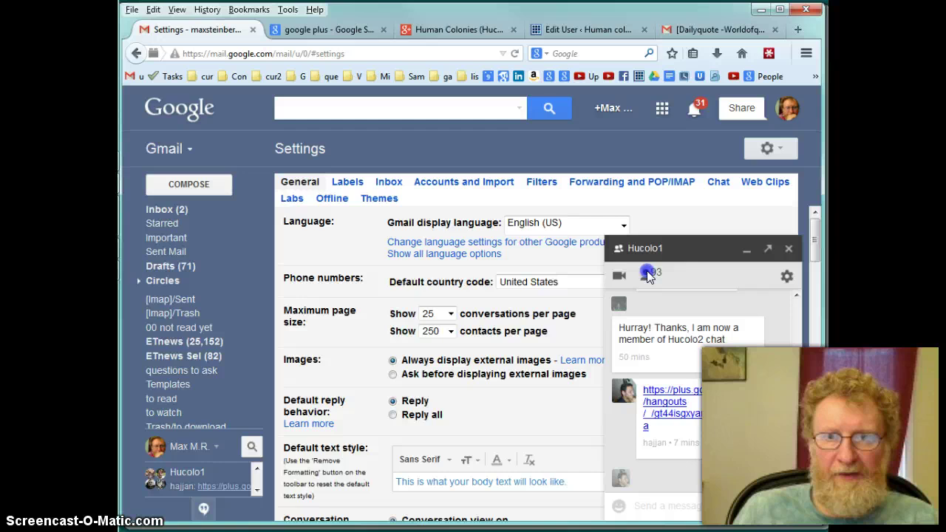
left_click(649, 274)
left_click_drag(796, 285, 792, 418)
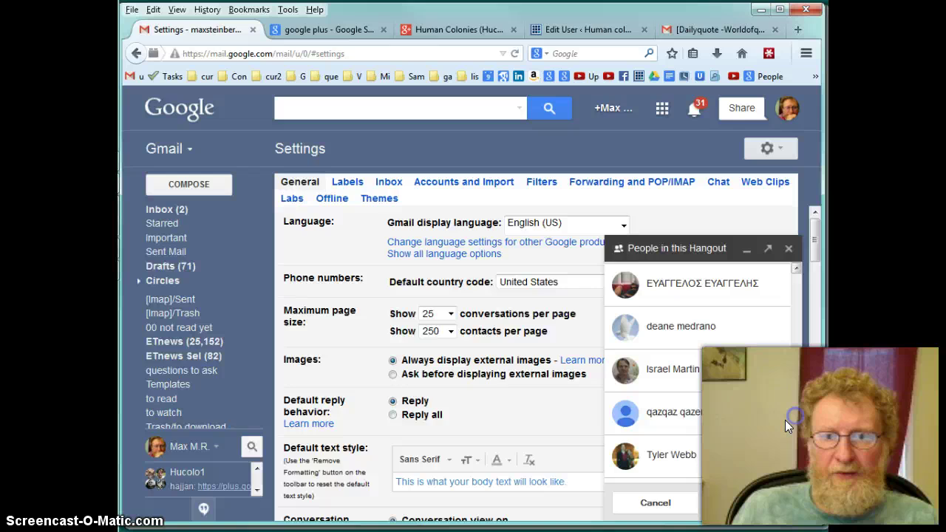
left_click(724, 506)
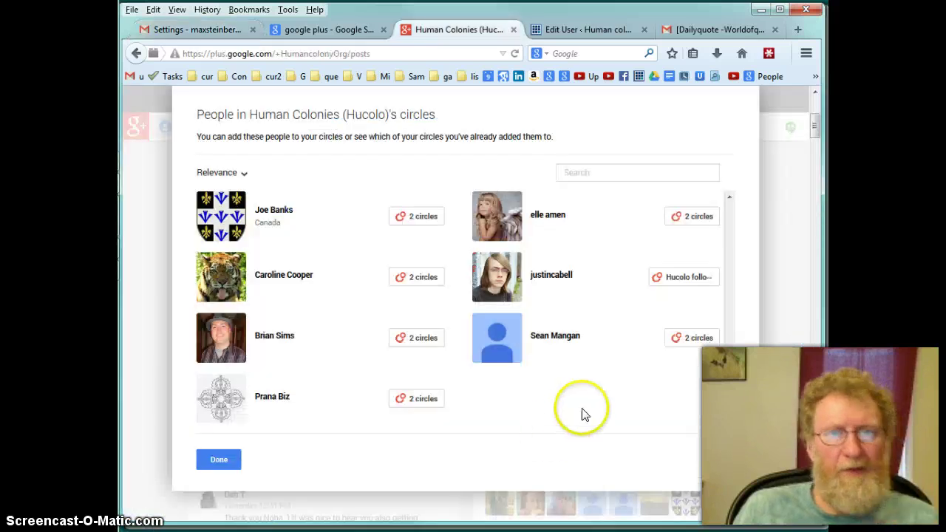
Close and reopen the In their circles list on the Hucolo Google+ page
scroll(587, 414, "up", 3)
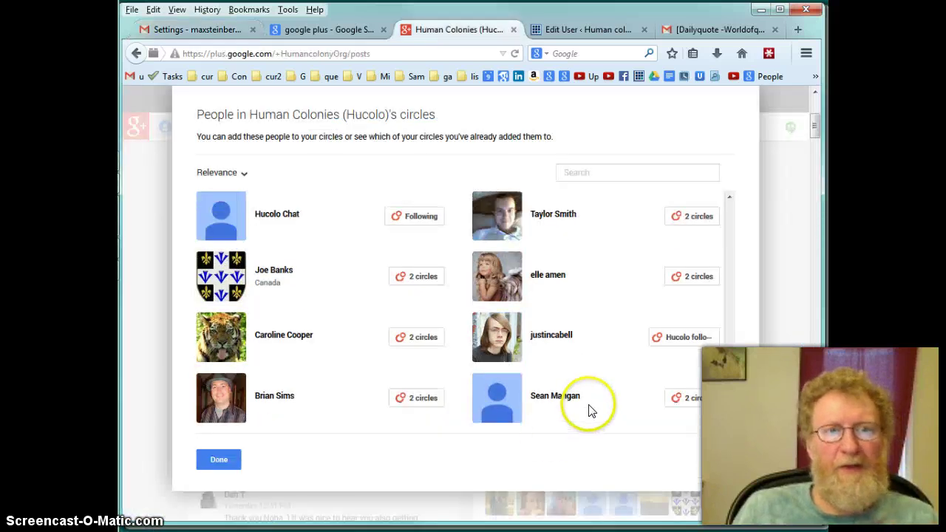
scroll(525, 212, "up", 3)
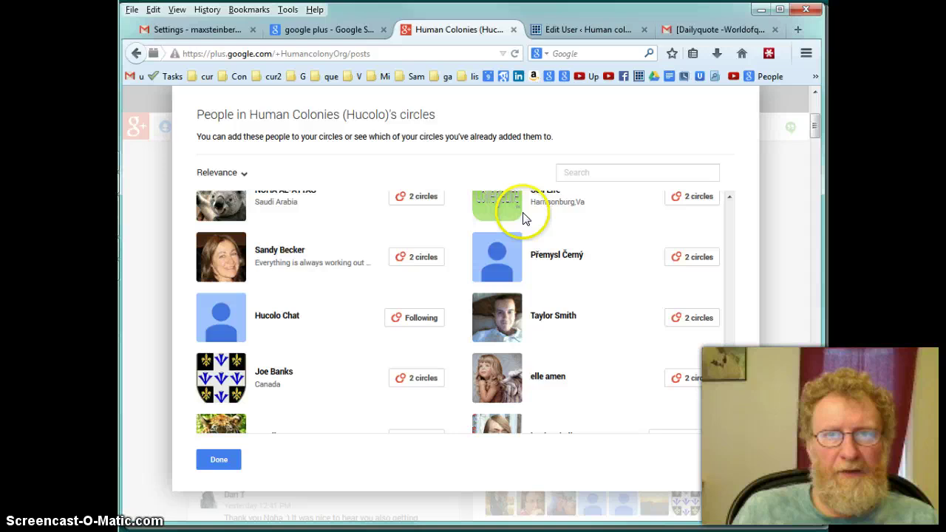
left_click_drag(820, 136, 812, 107)
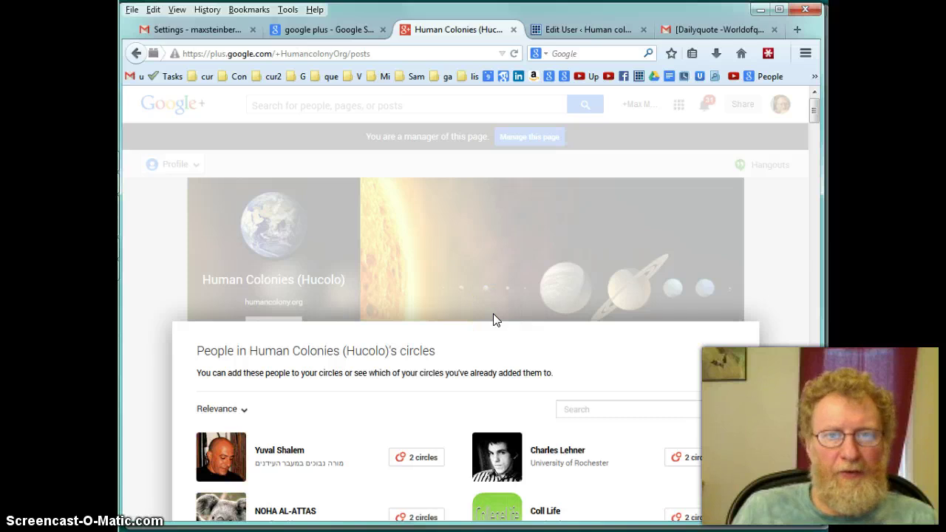
left_click(783, 296)
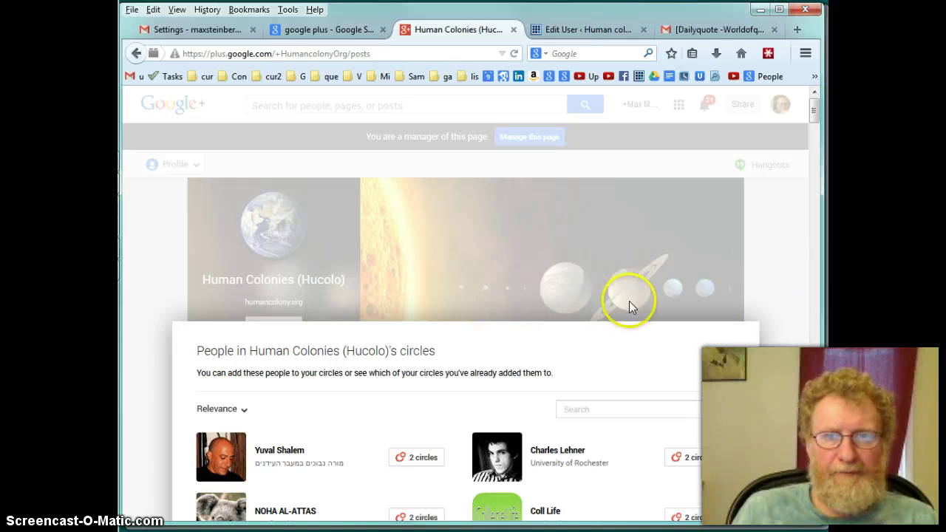
scroll(629, 306, "down", 8)
scroll(505, 288, "up", 3)
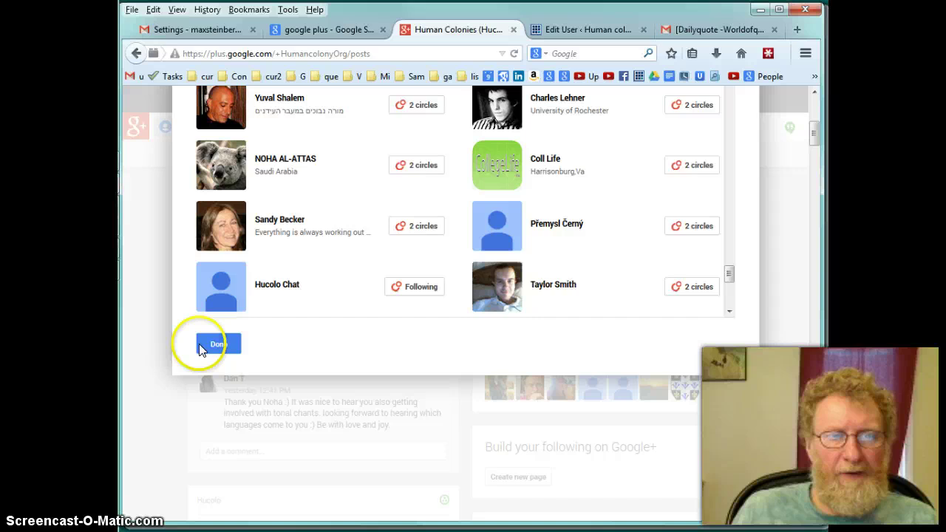
left_click(219, 344)
scroll(403, 325, "up", 5)
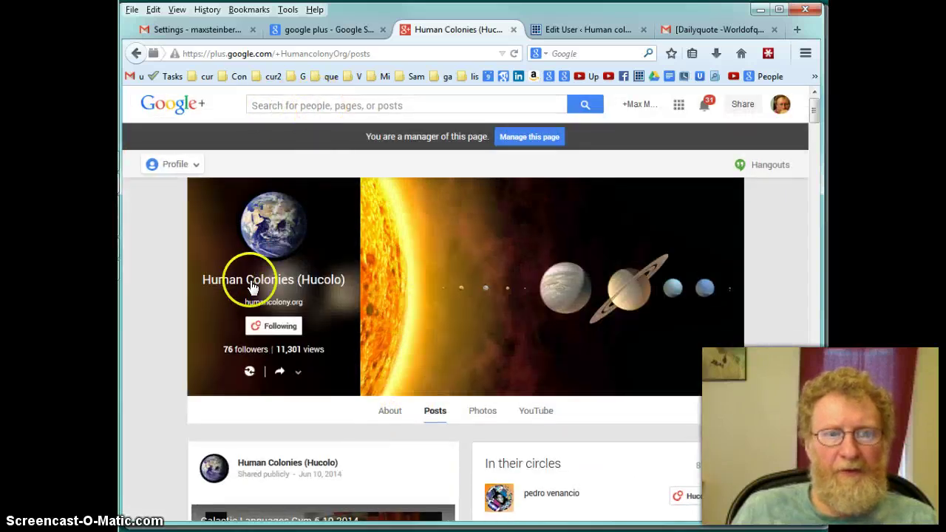
scroll(645, 455, "down", 1)
scroll(645, 455, "down", 1)
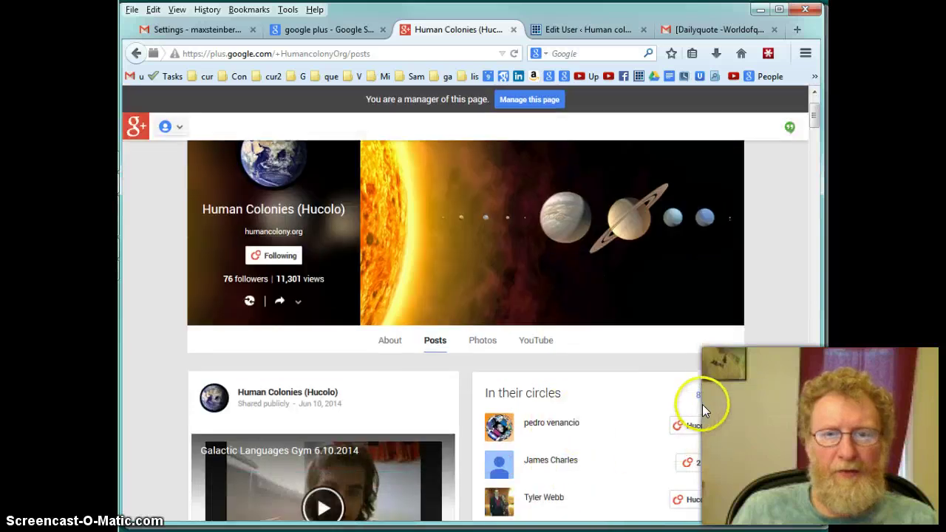
left_click(708, 397)
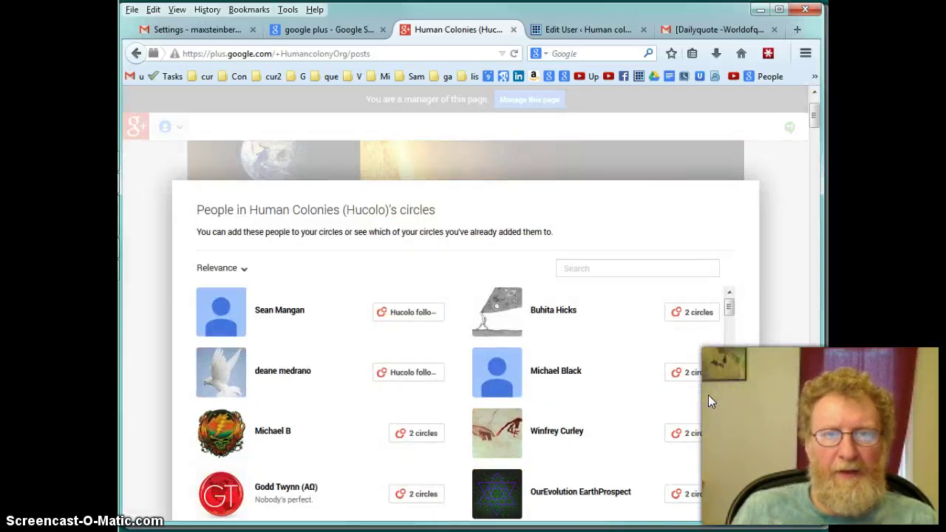
left_click_drag(729, 311, 727, 329)
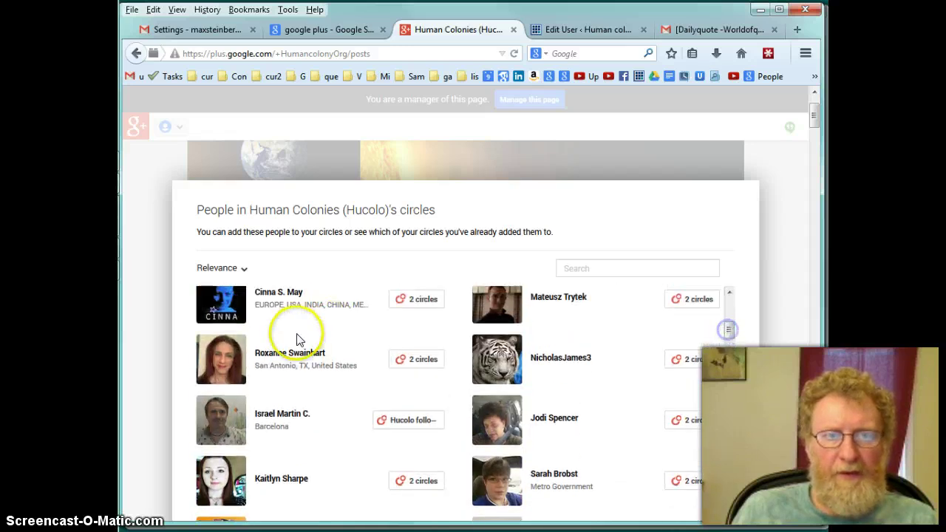
Put a listed member in both the Hucolo following circle and Friends
left_click(415, 360)
left_click(400, 404)
scroll(401, 409, "down", 1)
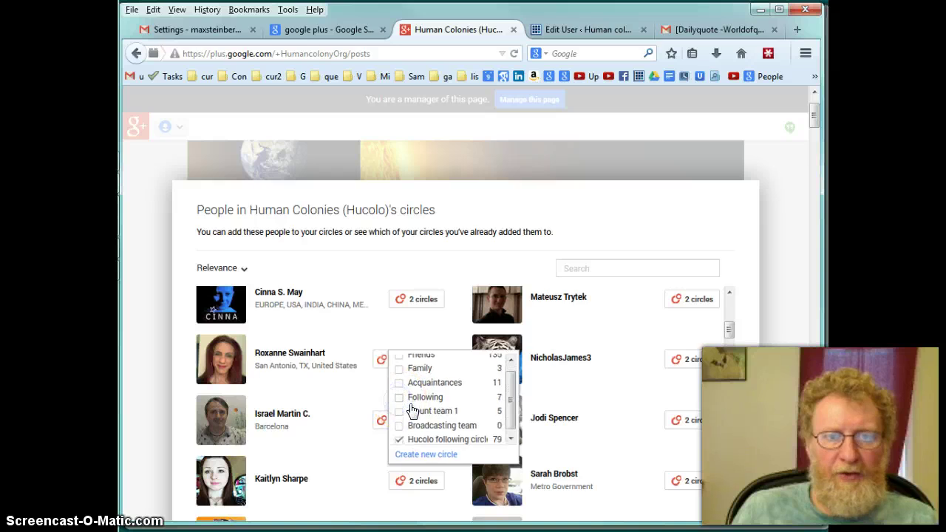
left_click(397, 438)
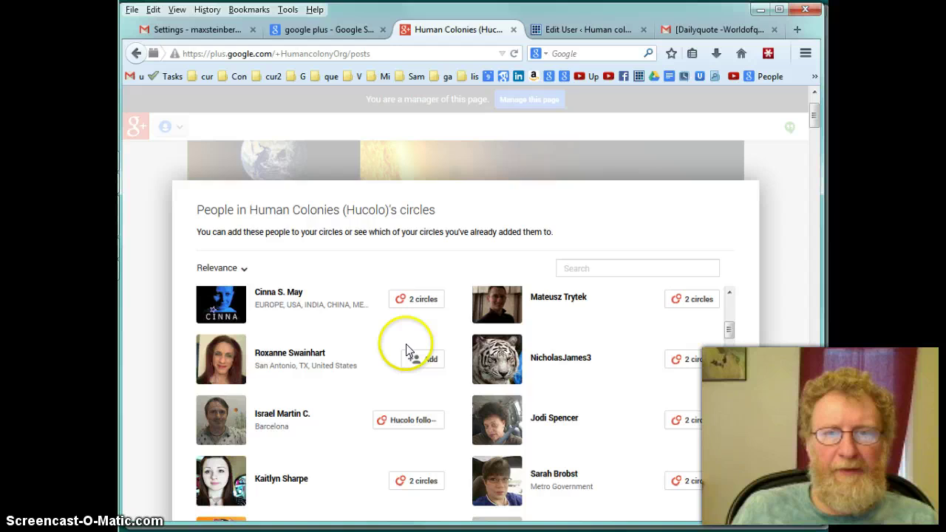
mouse_move(414, 364)
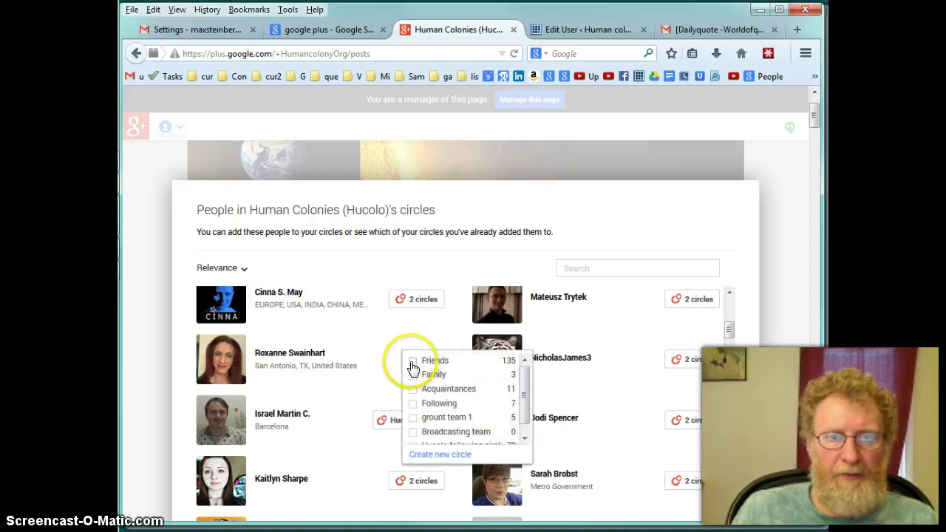
scroll(412, 396, "down", 1)
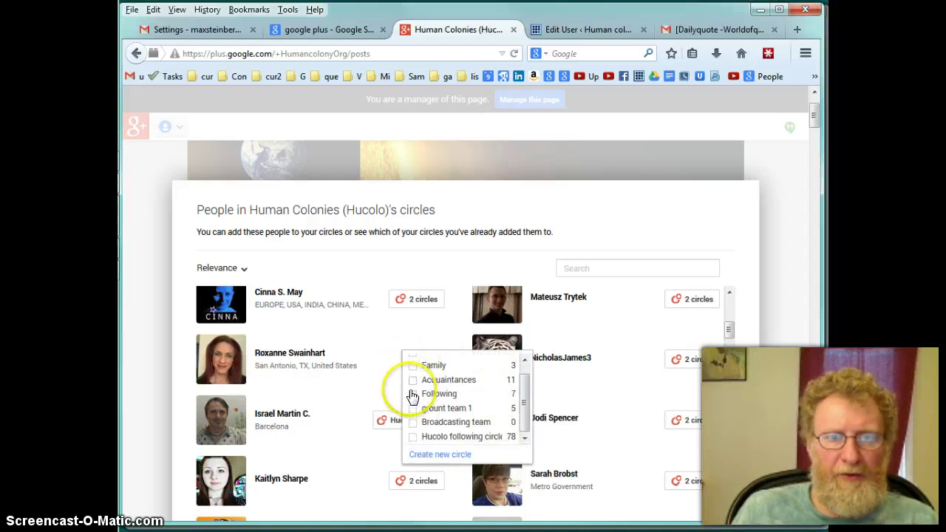
left_click(412, 438)
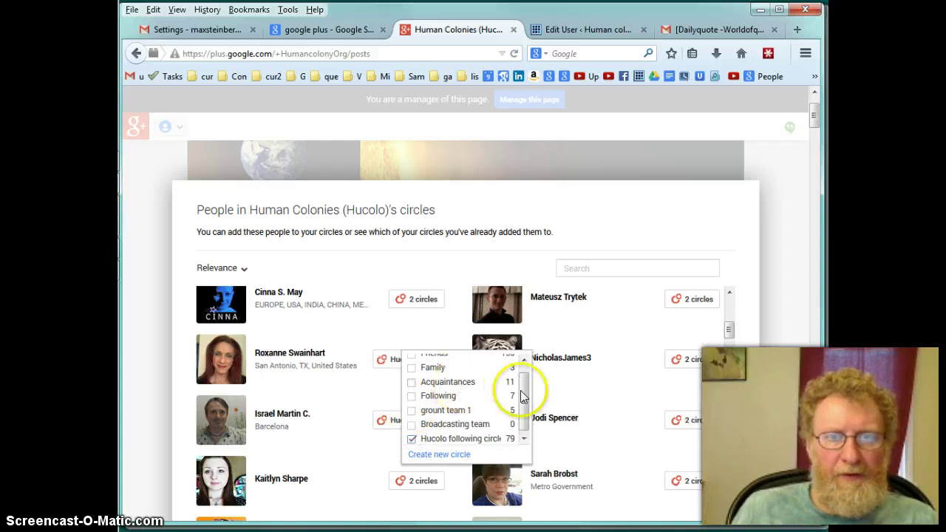
left_click_drag(520, 391, 518, 365)
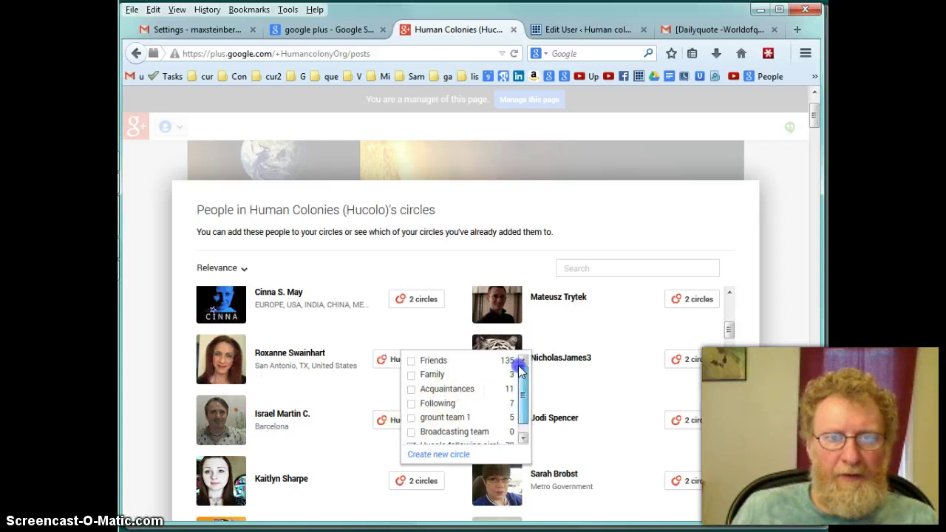
left_click(406, 367)
left_click(374, 343)
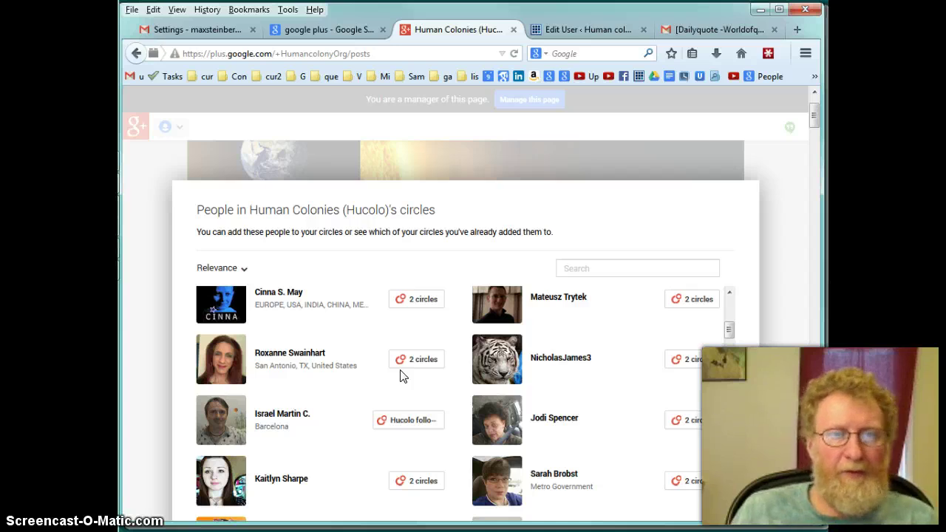
Back in Gmail, search Hangouts for the contact by name and open a chat with them
left_click(174, 31)
left_click(203, 500)
left_click(213, 479)
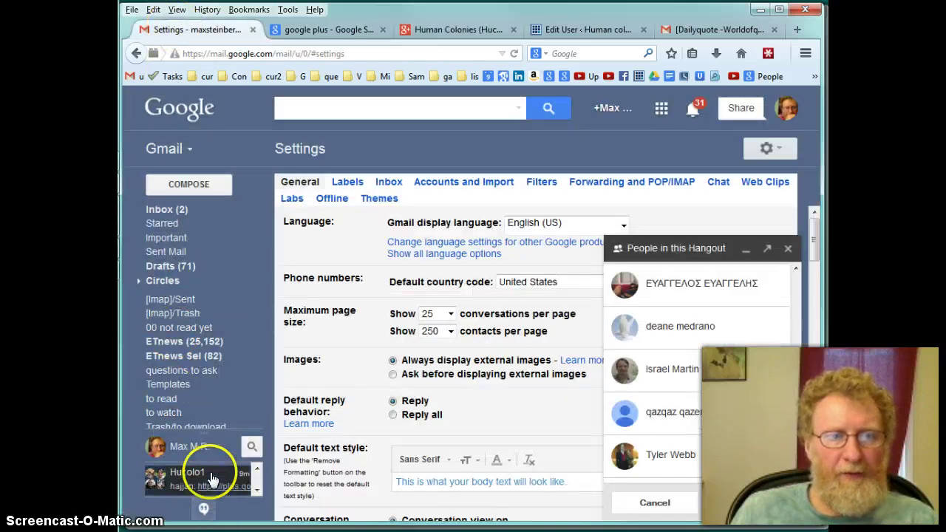
left_click(253, 489)
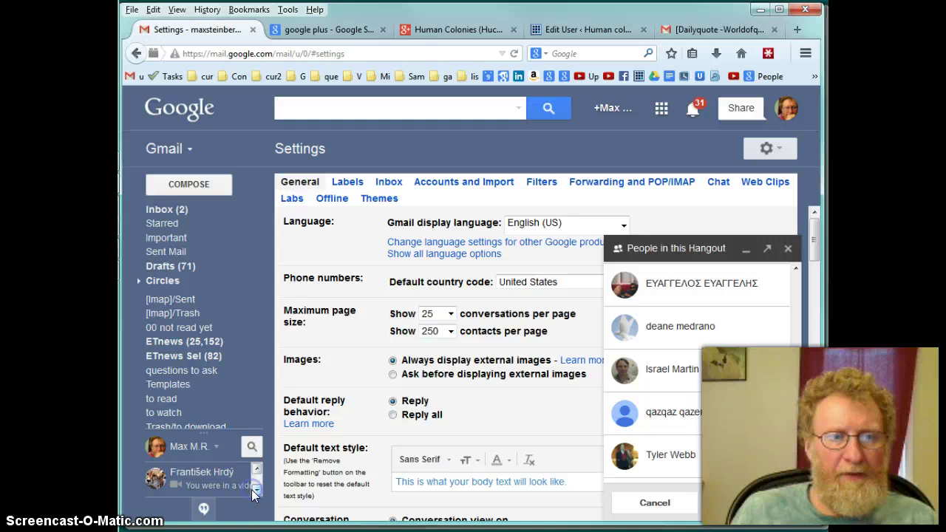
left_click(251, 446)
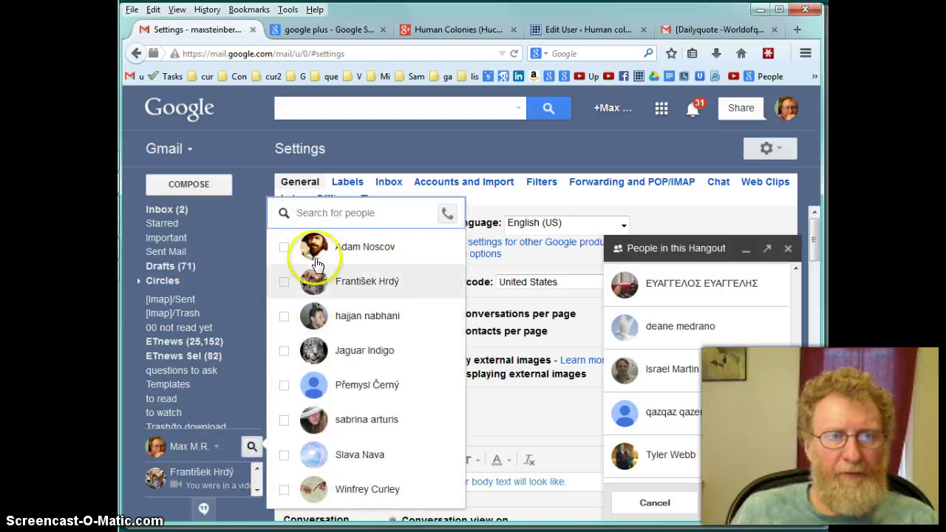
left_click(356, 396)
left_click(329, 212)
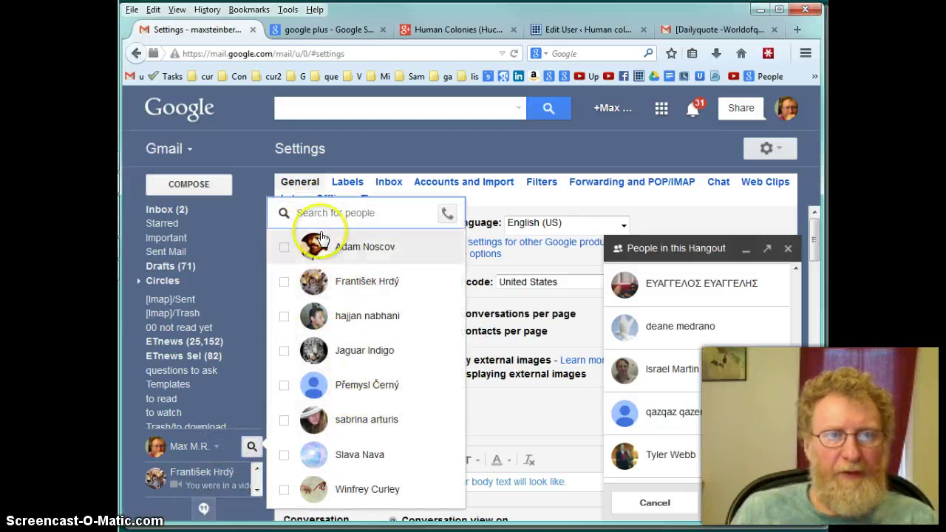
type("sab")
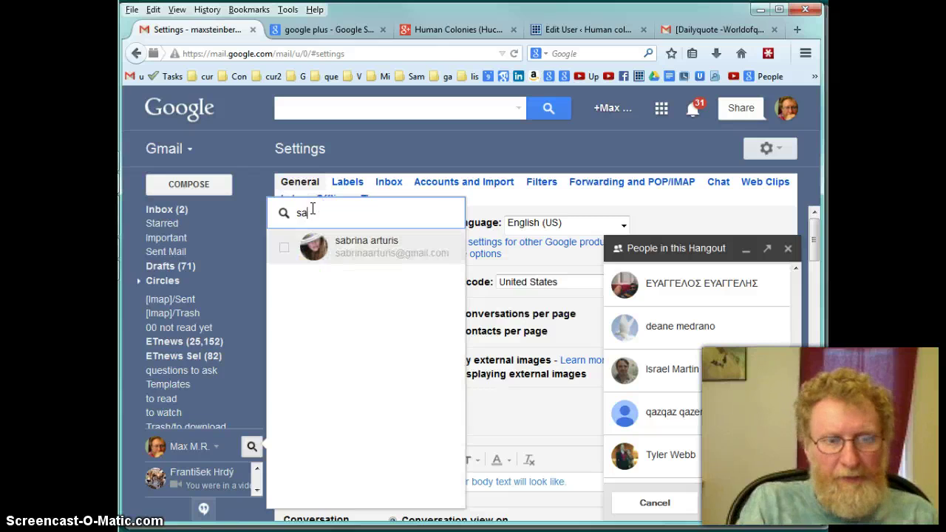
left_click(339, 237)
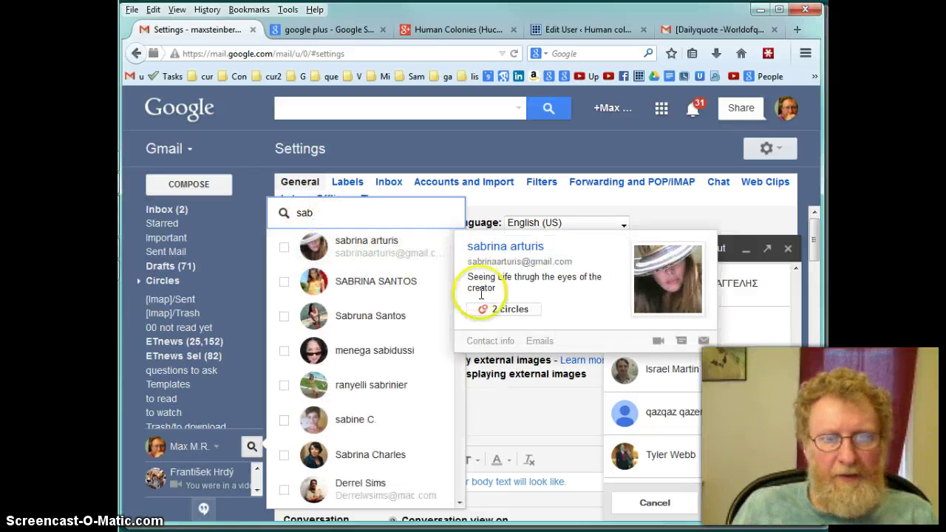
left_click(681, 344)
Write the contact 'Please add me to Hucolo1 chat', close the search results, and resize the labels/chat list divider
left_click(402, 215)
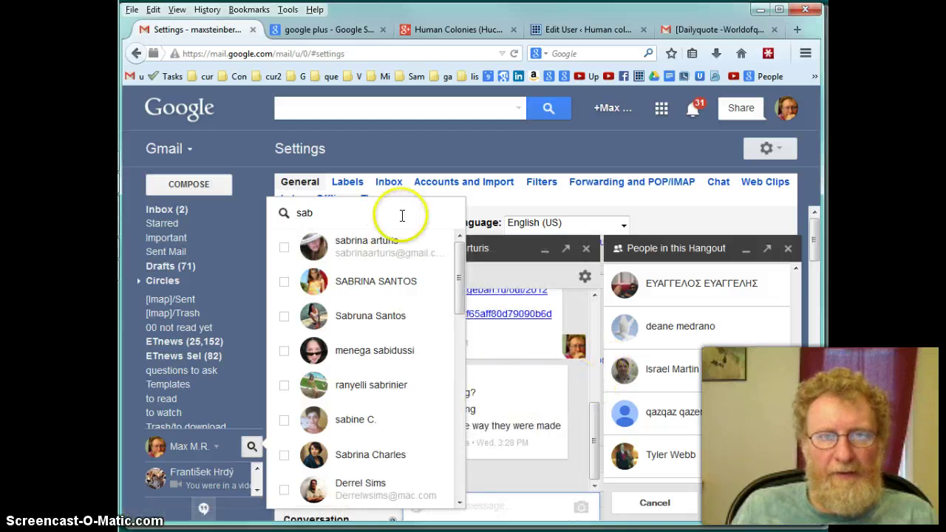
left_click(446, 503)
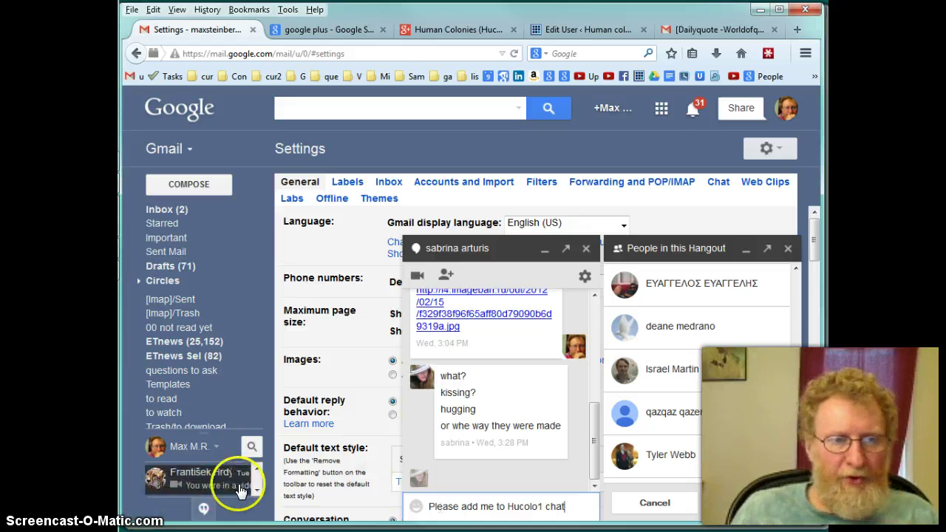
mouse_move(239, 471)
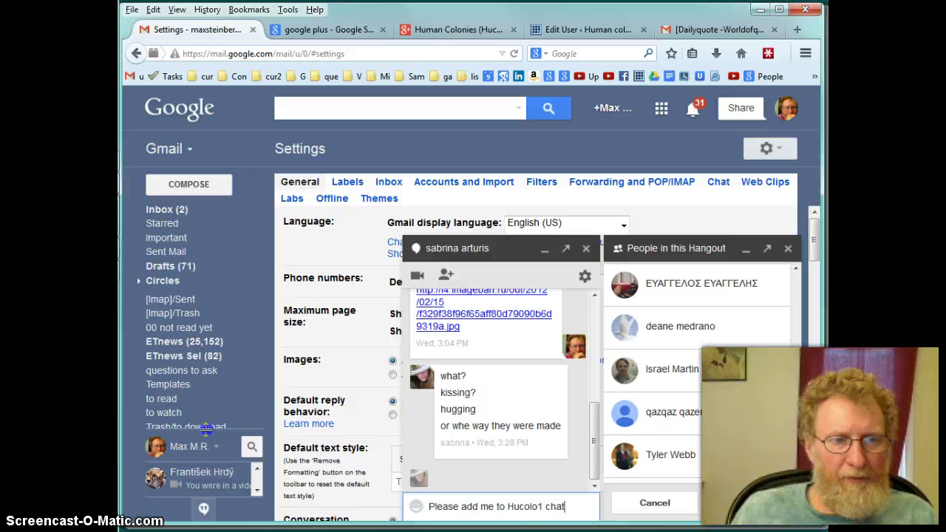
left_click_drag(205, 430, 209, 406)
mouse_move(226, 419)
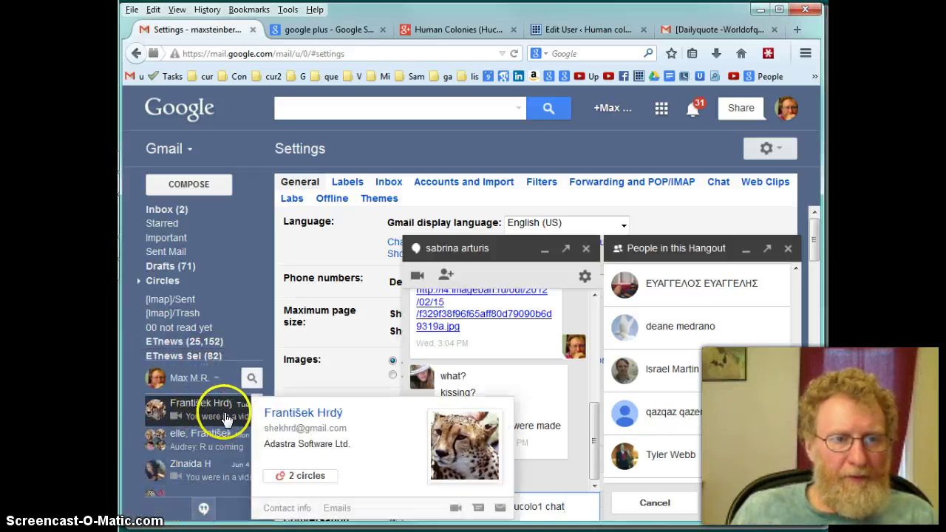
scroll(199, 440, "down", 5)
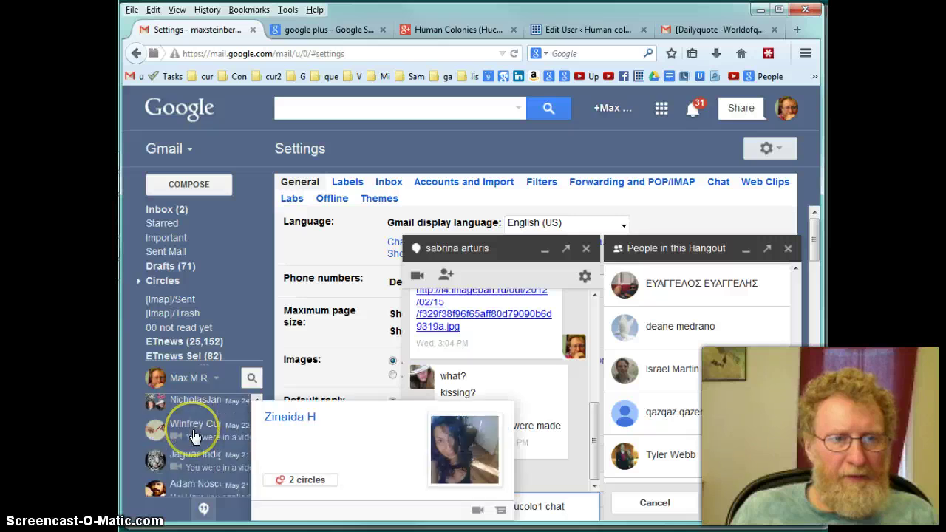
scroll(196, 438, "down", 1)
scroll(200, 443, "up", 3)
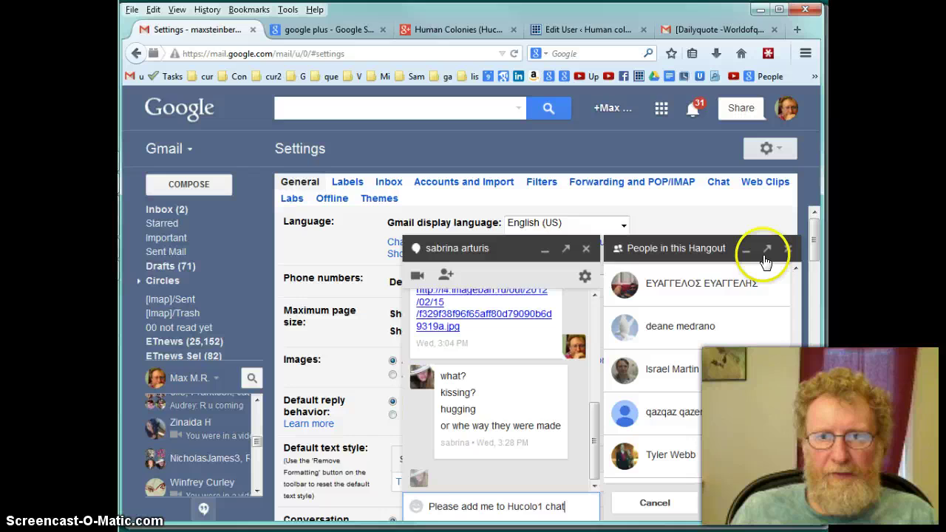
Close the Hangout's People panel and the one-to-one chat window
left_click(787, 249)
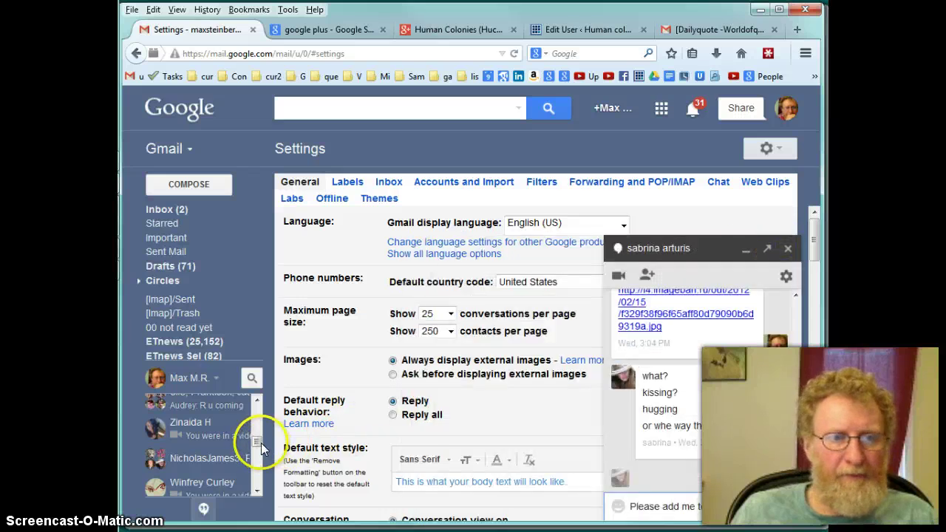
scroll(259, 443, "up", 5)
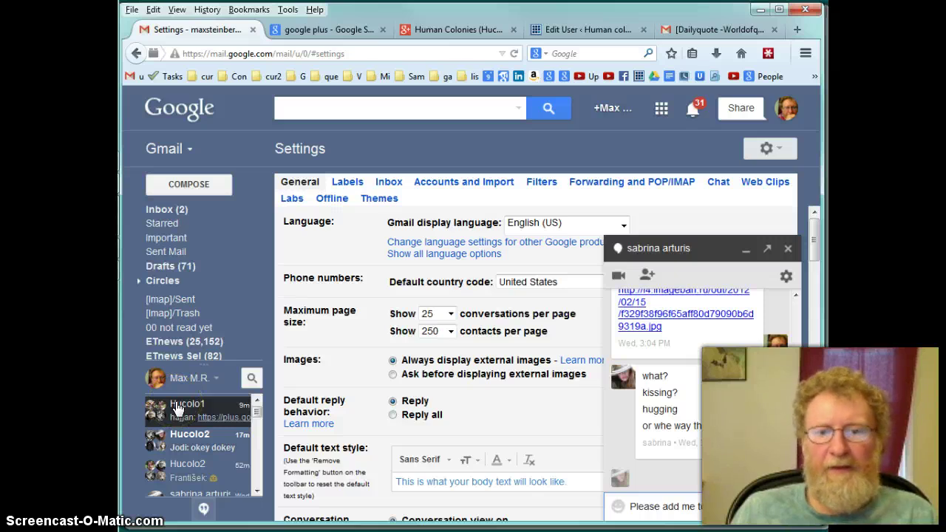
left_click(787, 251)
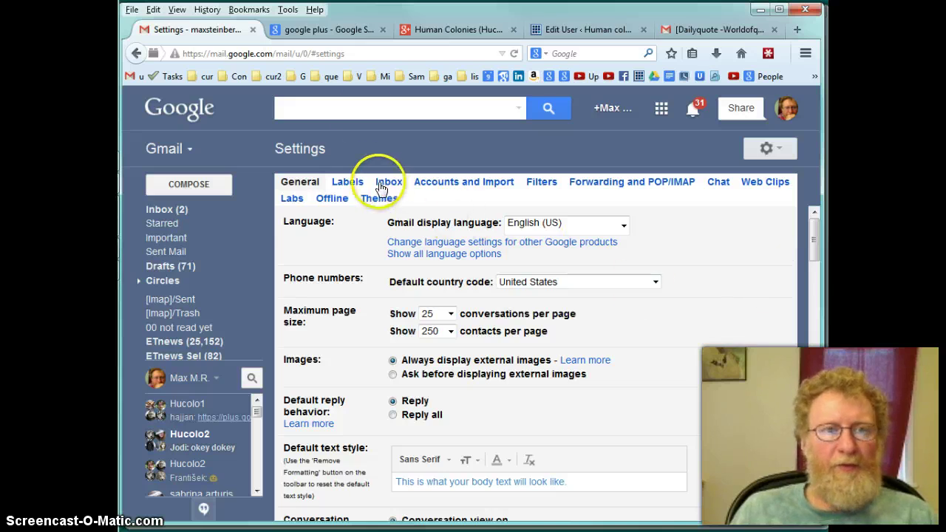
From the WordPress tab, go to humancolony.org and open its Sitewide Activity page
left_click(449, 28)
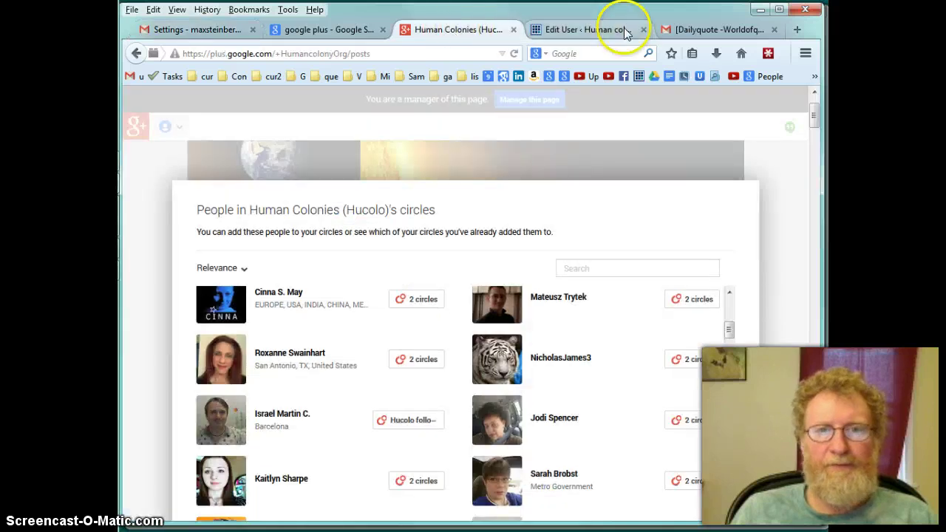
left_click(591, 30)
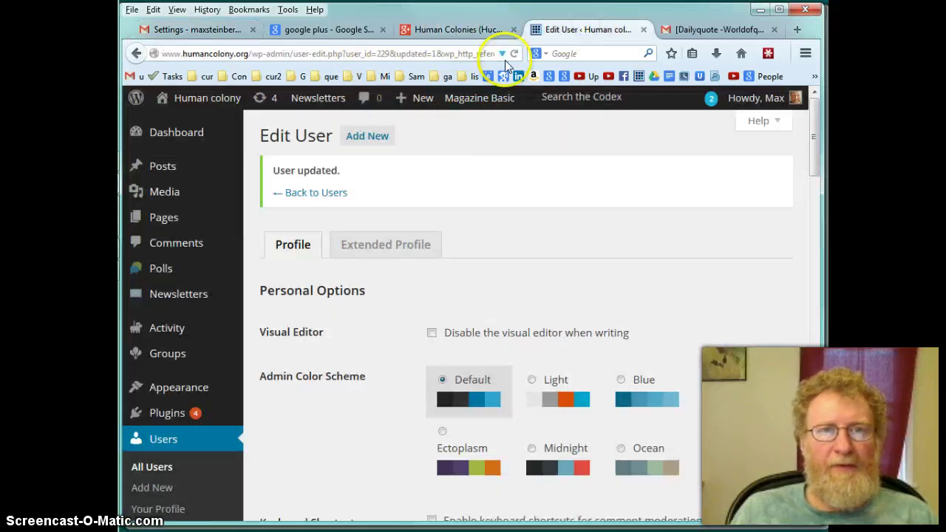
left_click(248, 53)
type("humancolony.org/")
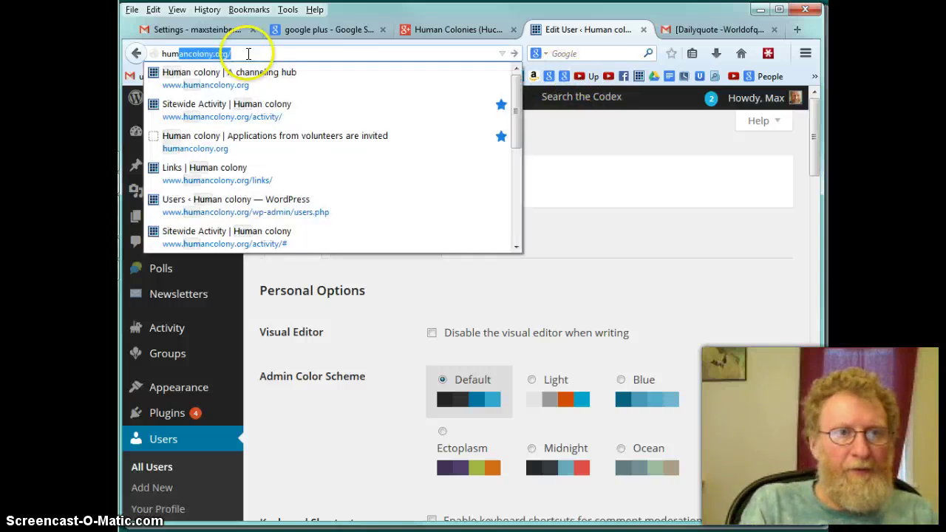
key("Return")
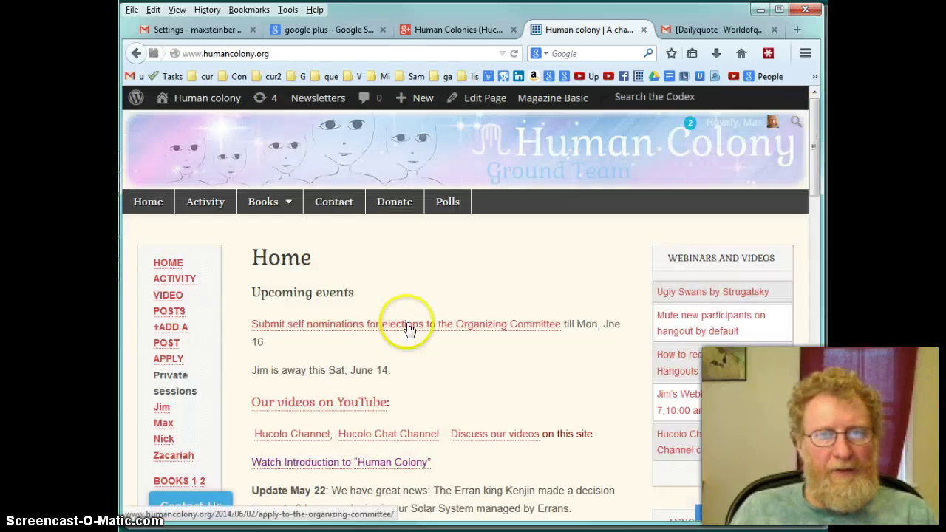
left_click(169, 281)
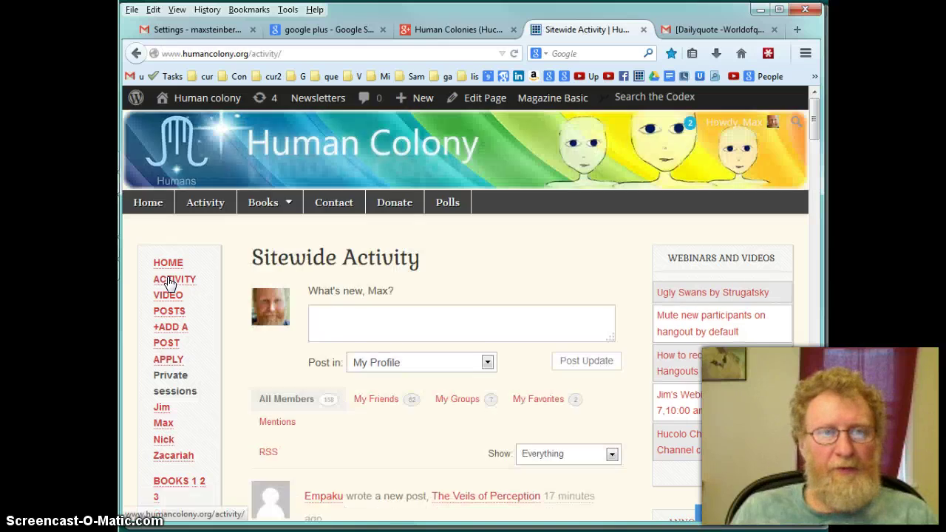
Write the update 'Please add me to Hucolo1 chat on Google Plus.' followed by your Gmail address
left_click(323, 315)
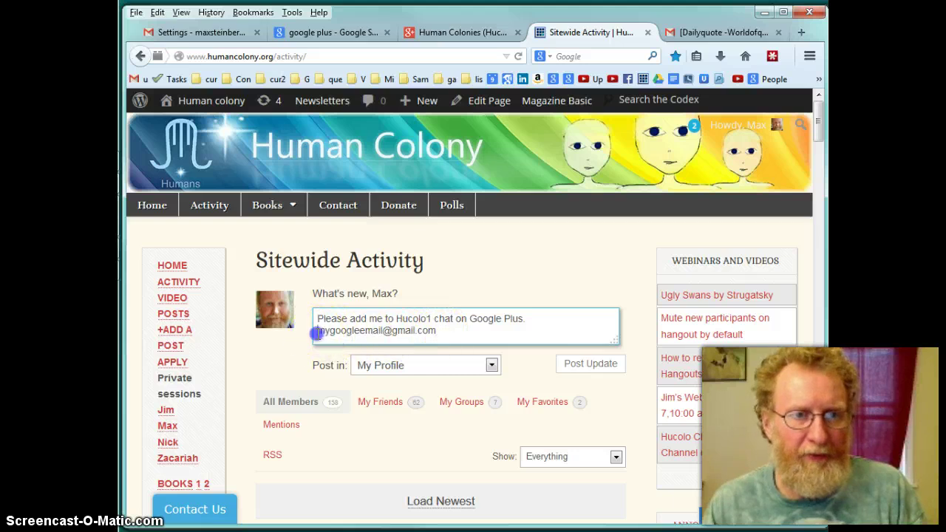
left_click_drag(405, 333, 441, 333)
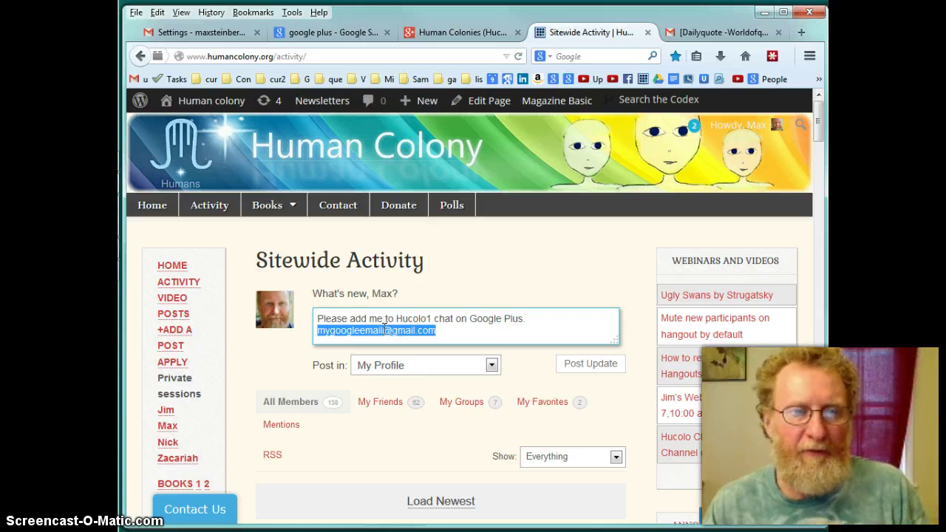
left_click(384, 334)
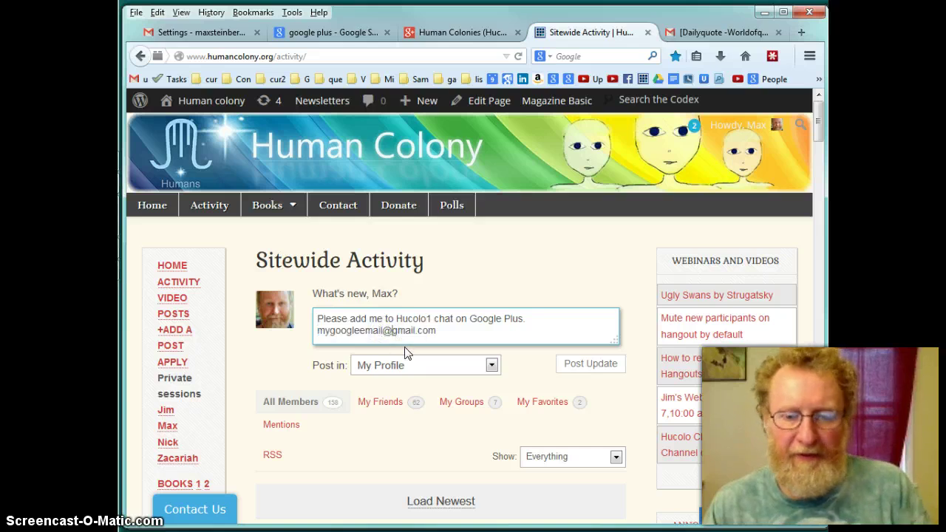
left_click(402, 343)
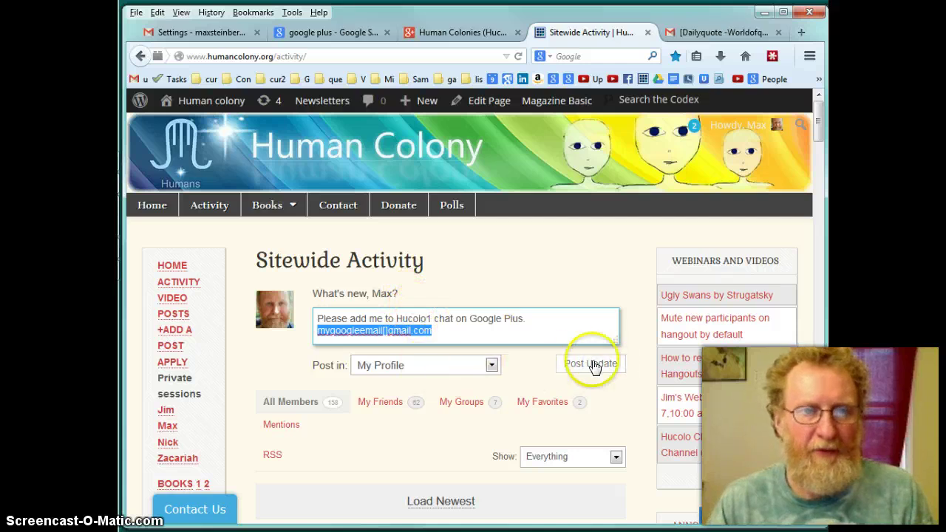
In Gmail, open the Hucolo1 Hangout conversation and show its member list
left_click(192, 34)
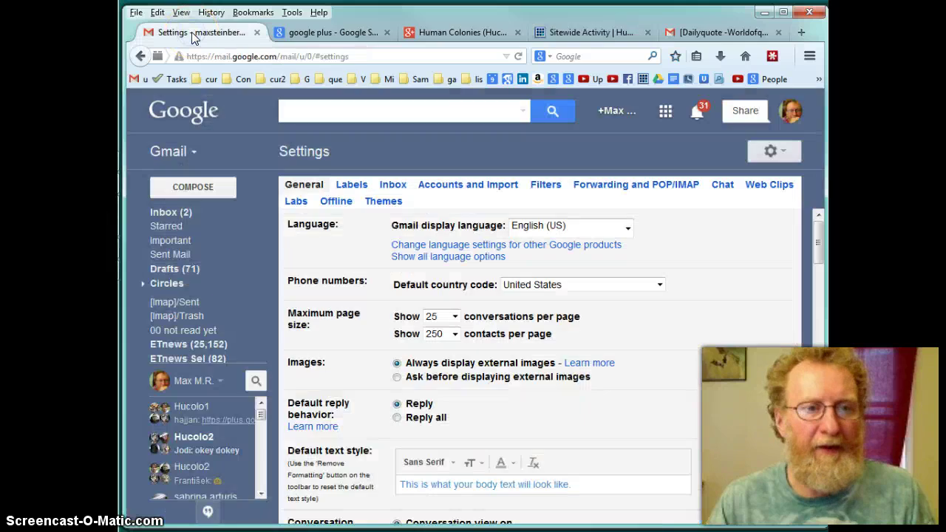
left_click(196, 46)
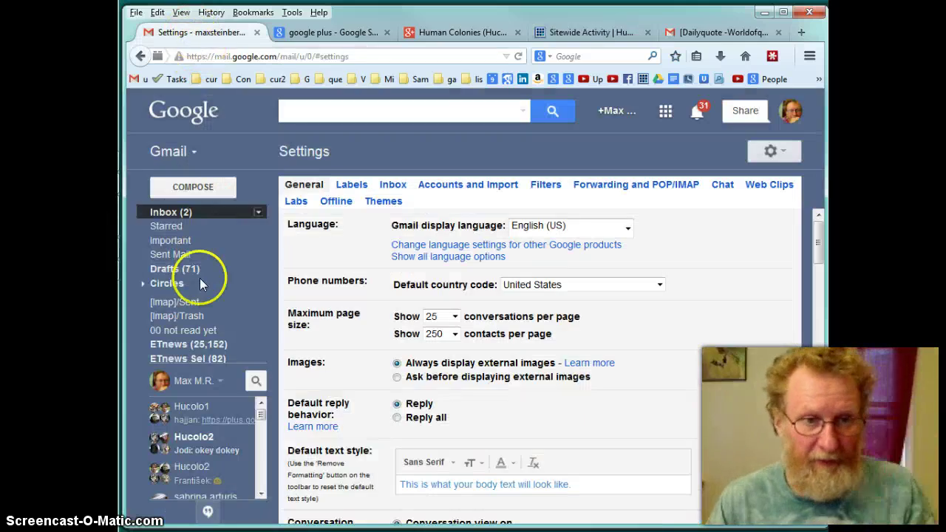
left_click(190, 418)
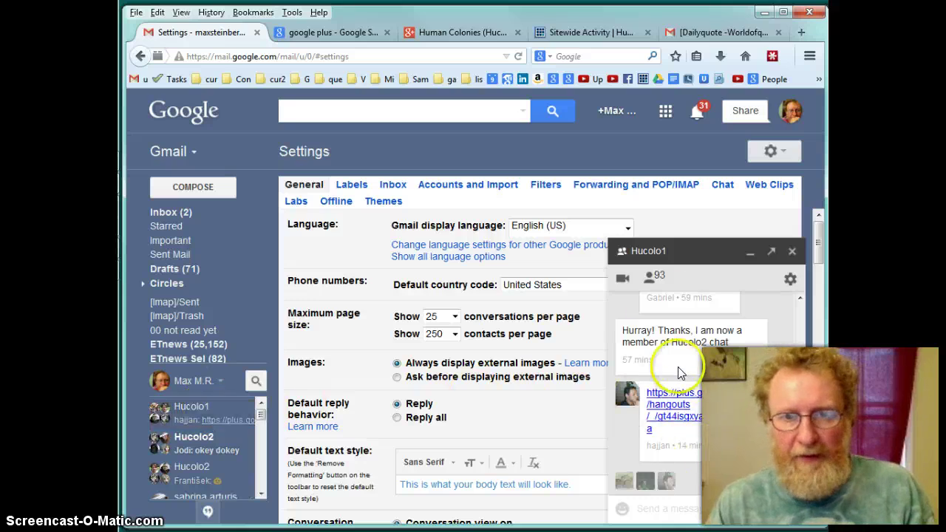
left_click(650, 279)
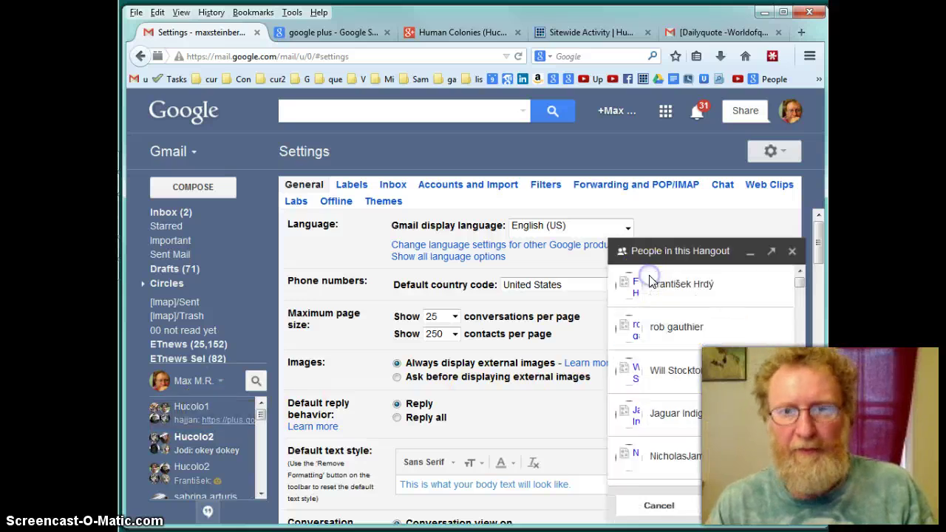
Invite the pasted e-mail address to the Hangout, with [] replaced by @
left_click(728, 505)
type("mygoogleemail[]gmail.com")
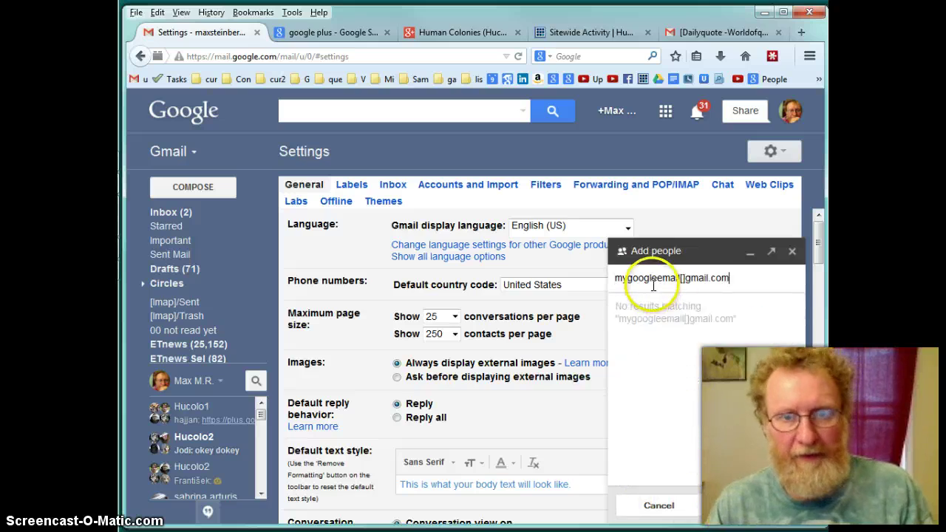
left_click(678, 277)
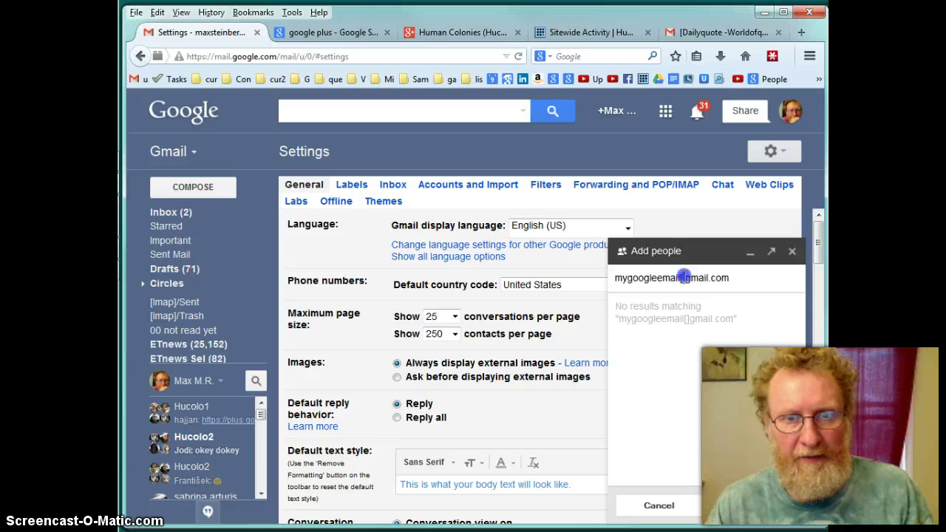
key("BackSpace")
key("BackSpace")
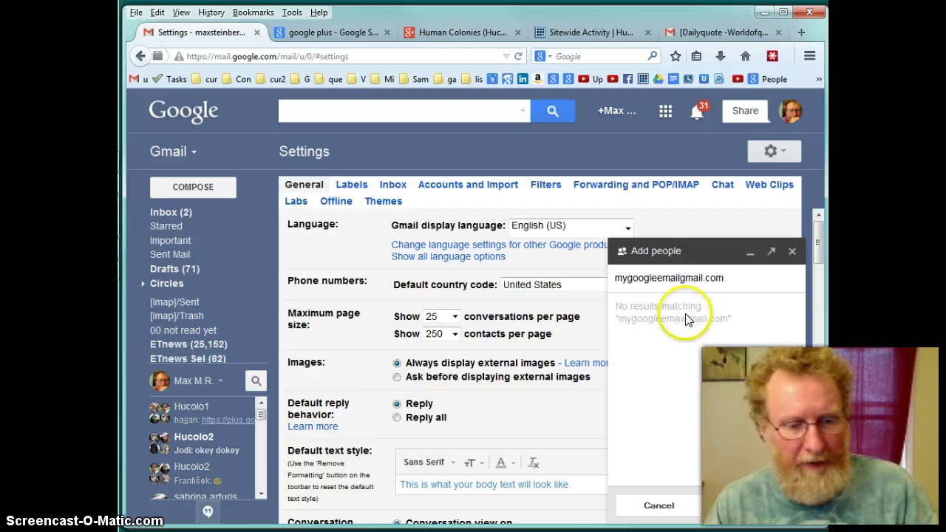
type("@")
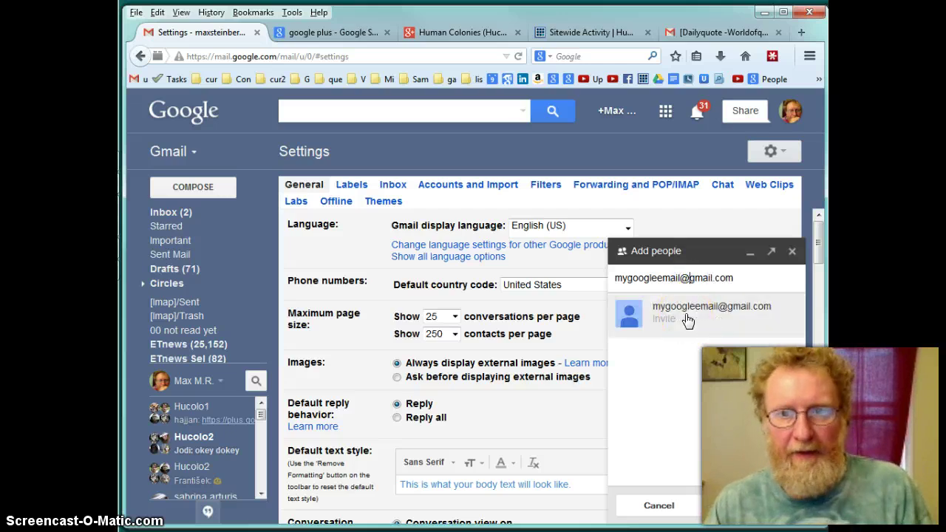
left_click(685, 320)
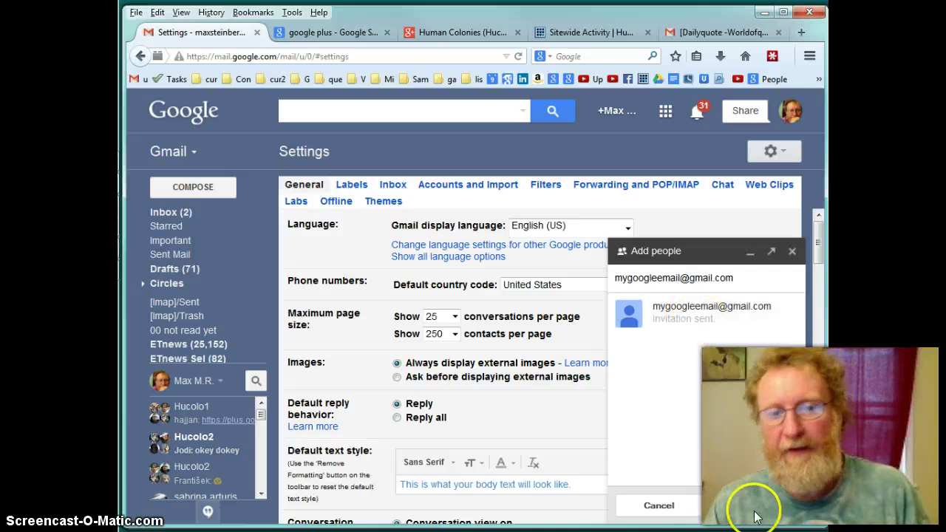
left_click(657, 509)
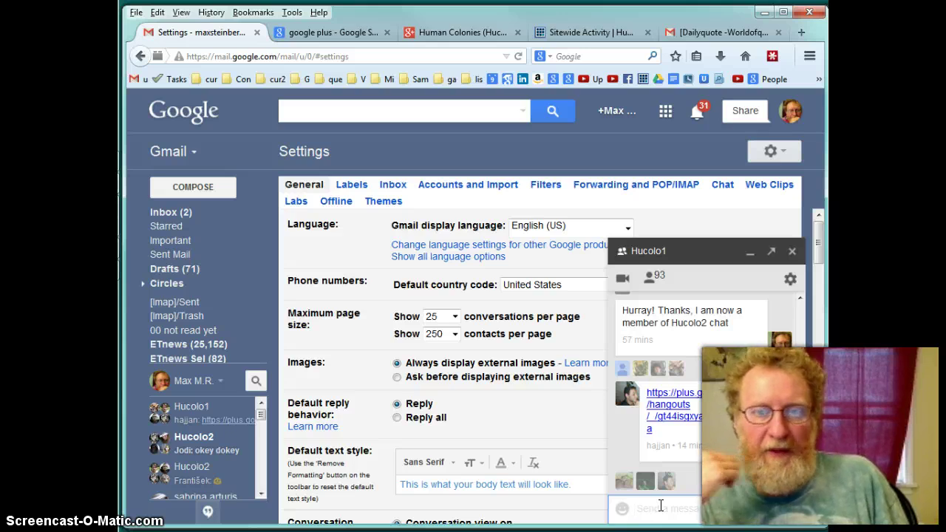
left_click(799, 473)
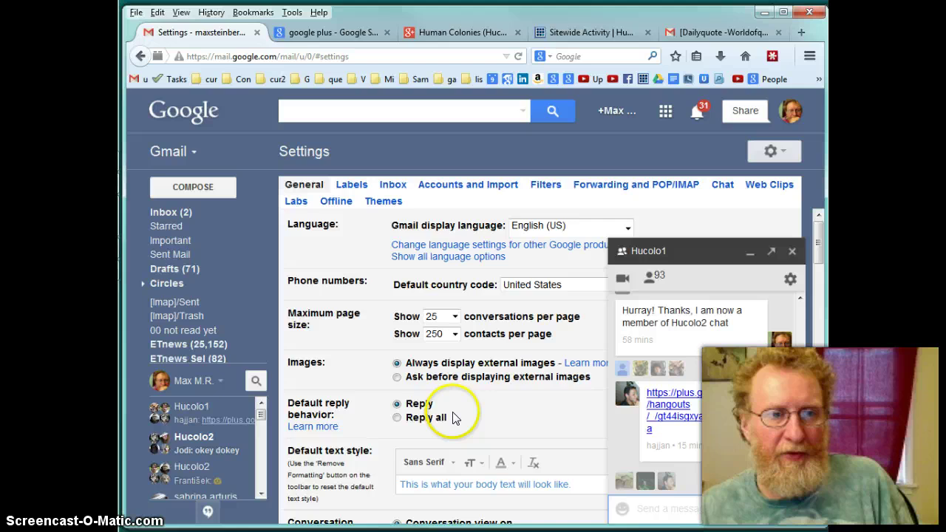
left_click(257, 382)
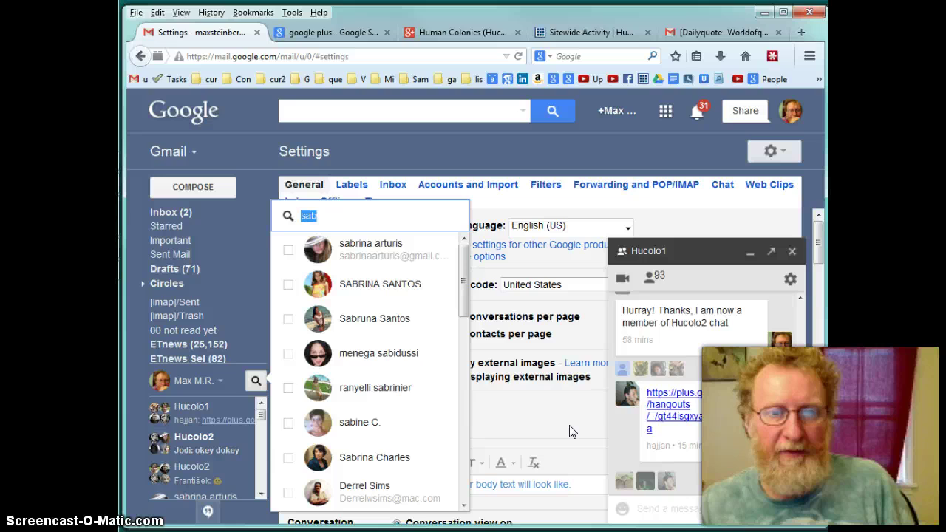
left_click(709, 257)
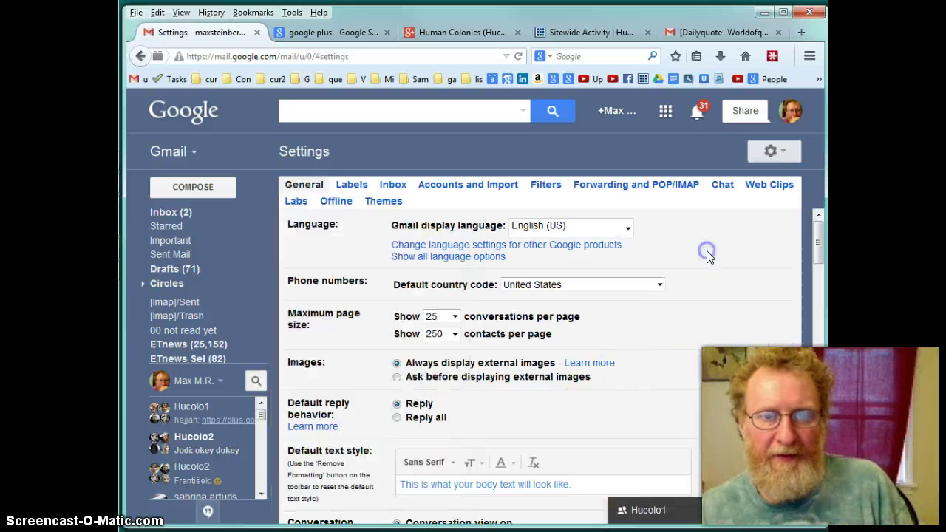
left_click(687, 508)
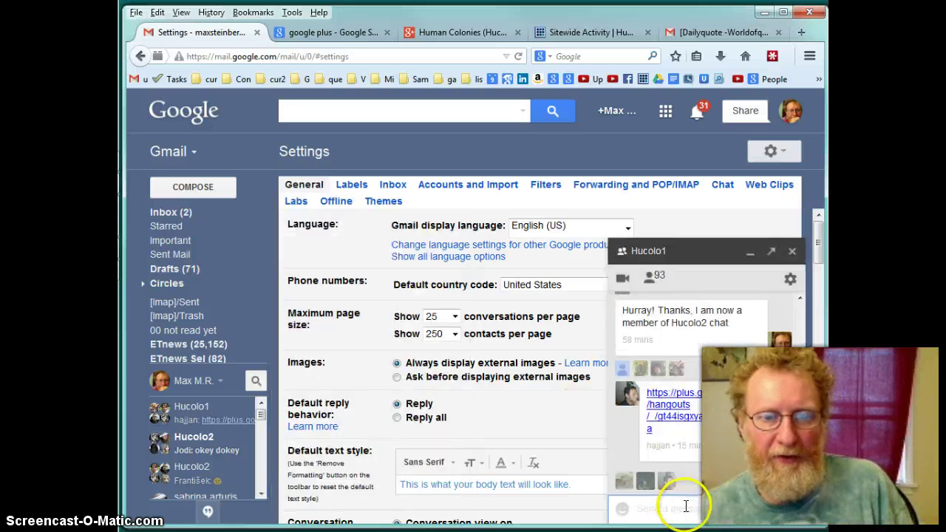
left_click(748, 275)
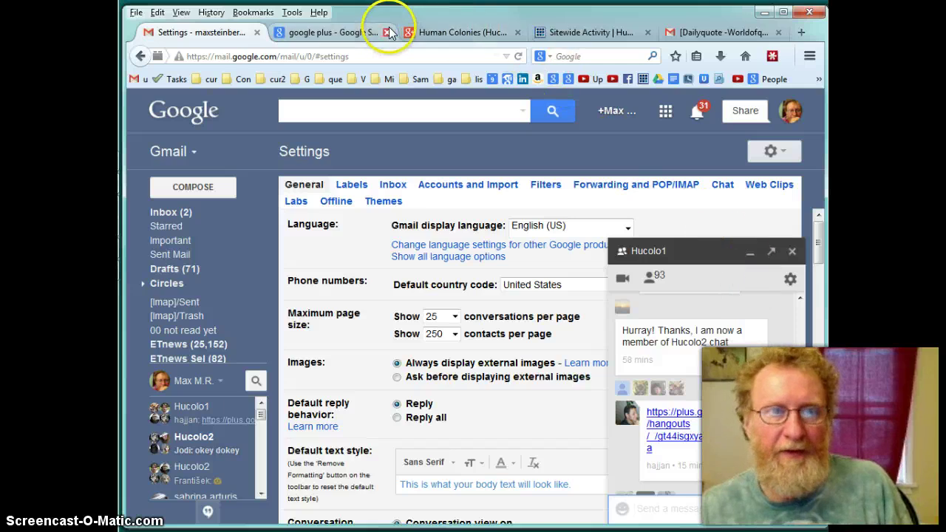
Review the Human Colonies circles page, then switch through the Google+ search results and Gmail tabs
left_click(425, 32)
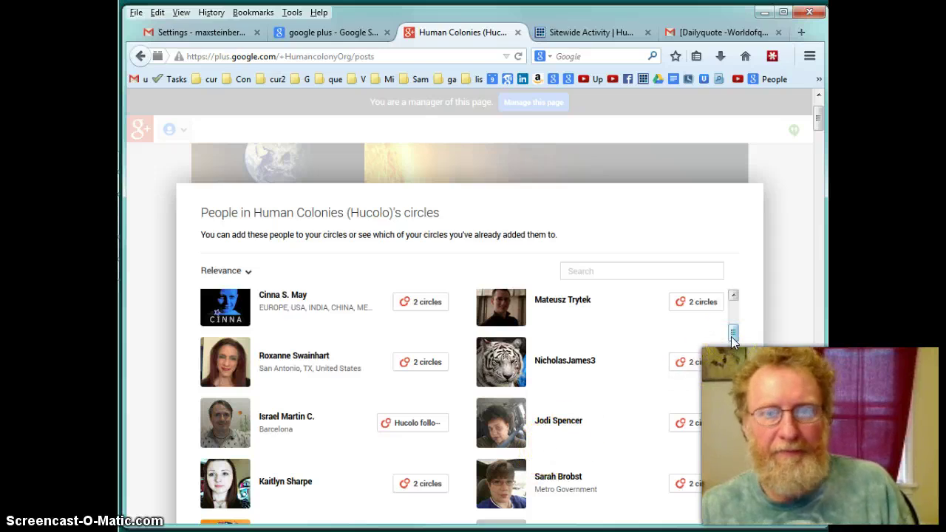
left_click(314, 34)
left_click(203, 32)
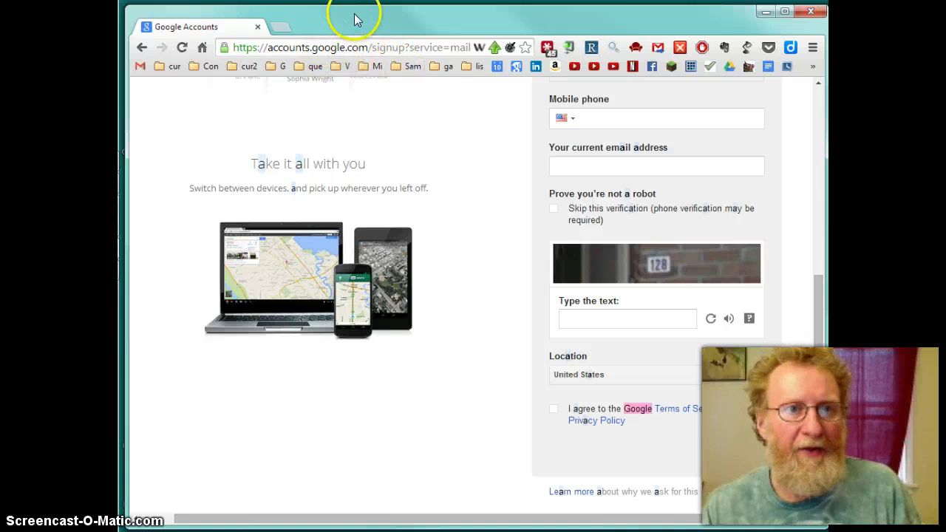
Search 'install han', open Hangouts - Google, and download and run GoogleVoiceAndVideoSetup.exe
left_click(341, 49)
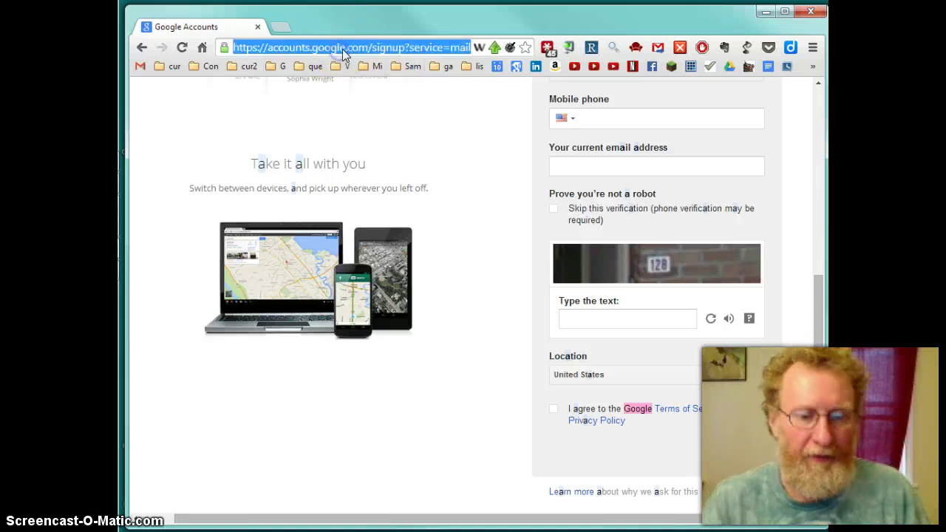
type("install hangouts")
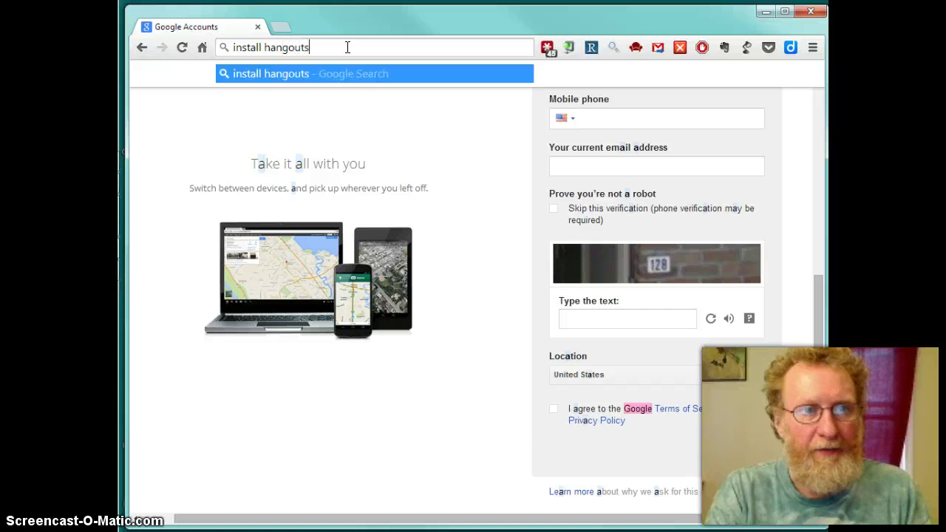
key("Return")
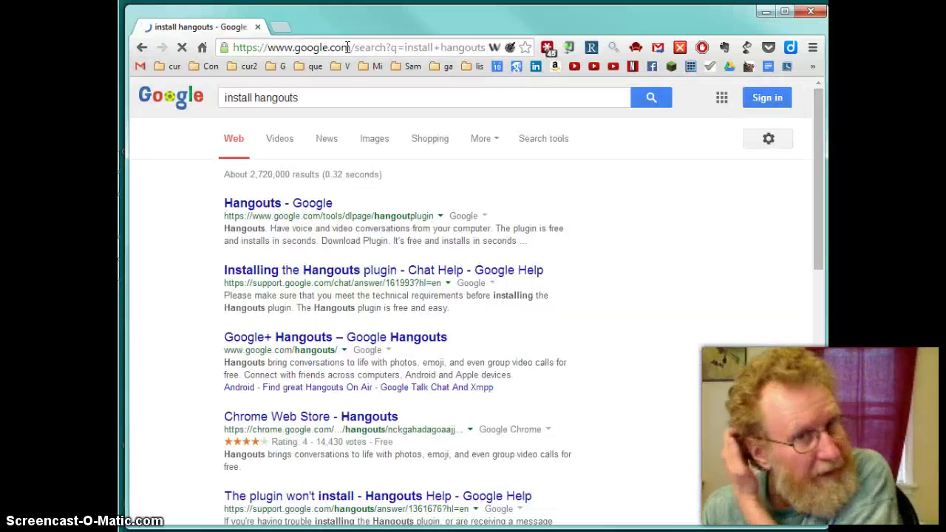
left_click(292, 203)
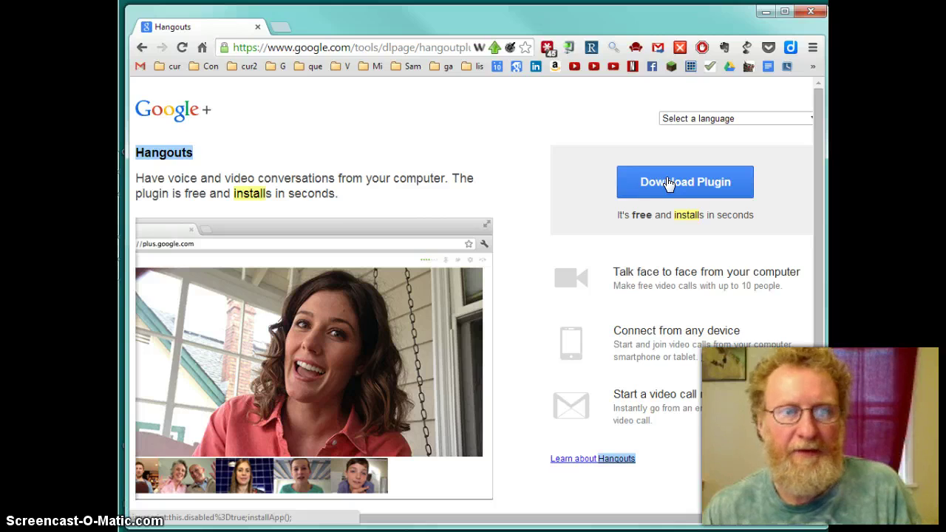
left_click(665, 182)
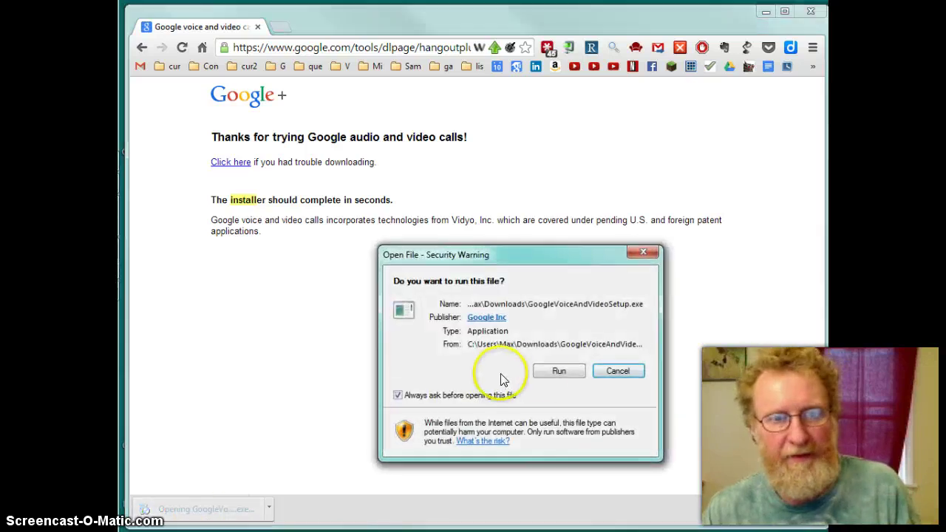
left_click(544, 373)
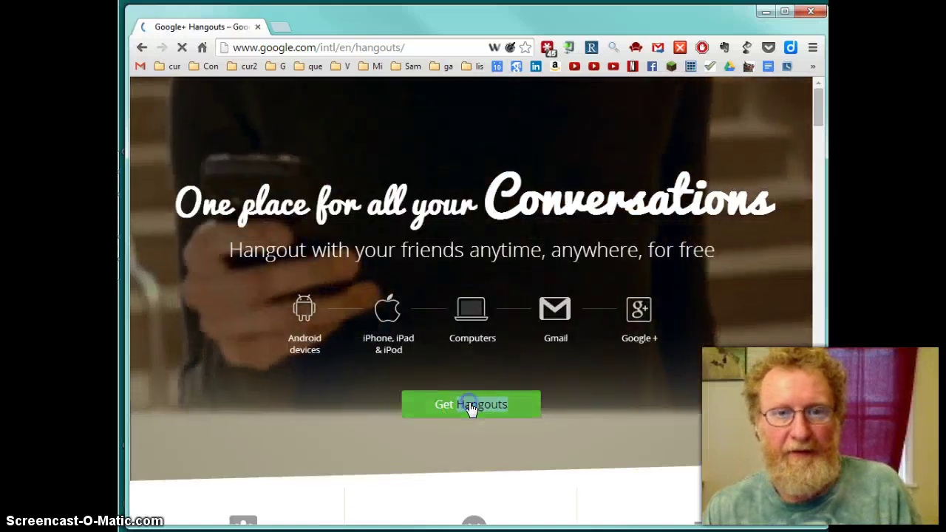
Get Hangouts for Computers and add the extension to Chrome, dismissing the confirmation
left_click(471, 407)
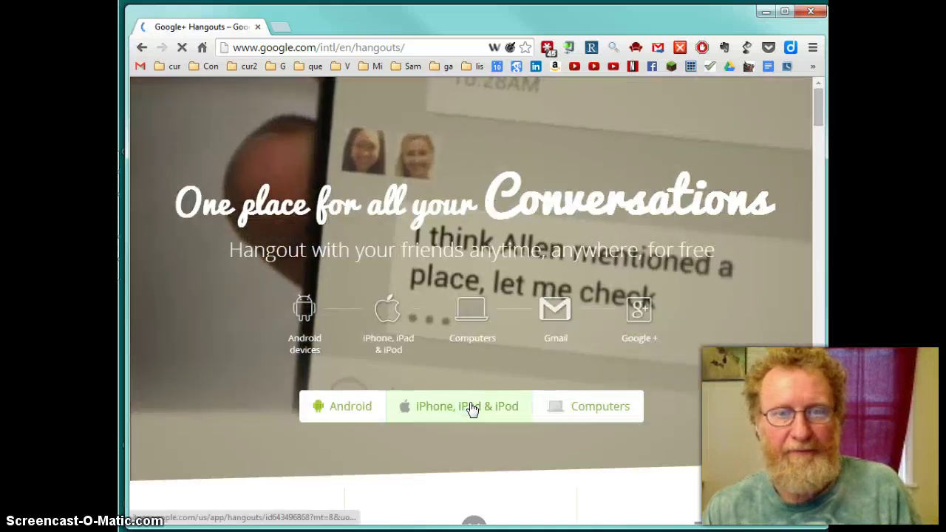
left_click(609, 405)
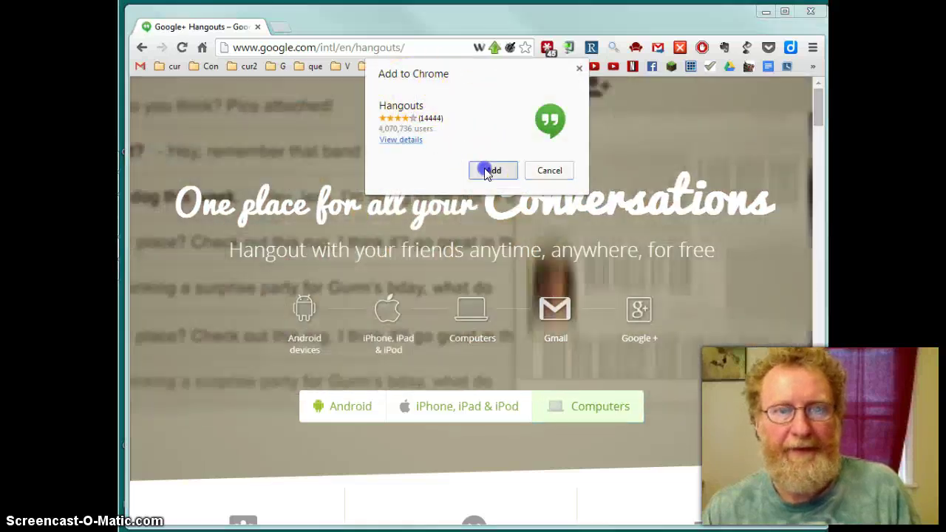
left_click(484, 170)
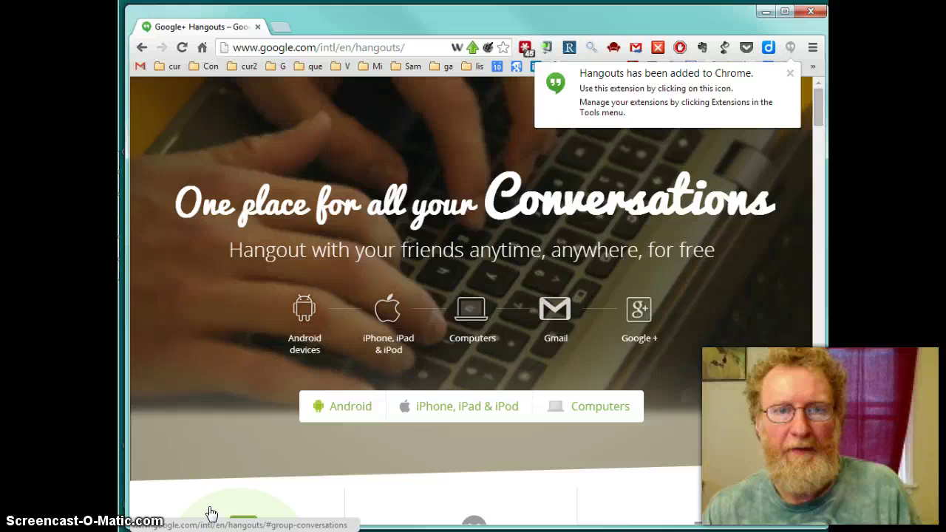
left_click(631, 113)
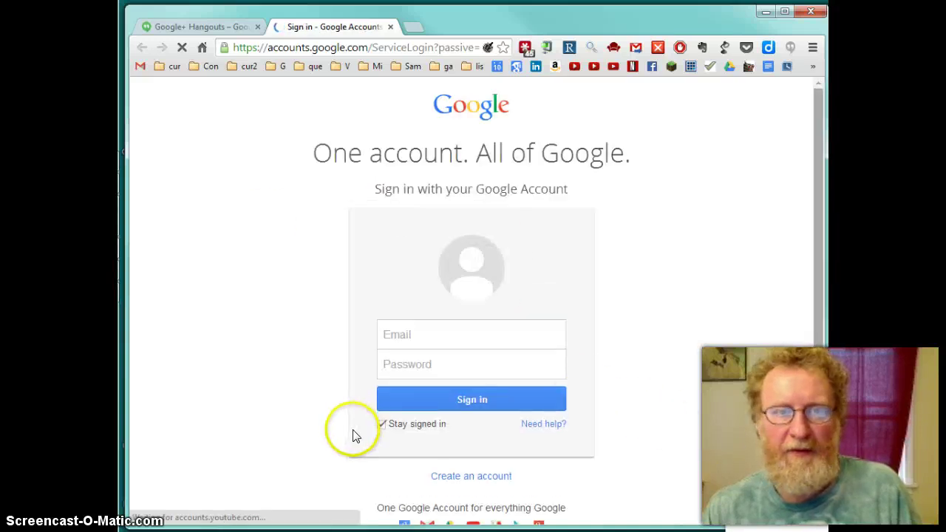
Sign in to the Google account with the saved password, then check Hangouts on Google+
left_click(459, 402)
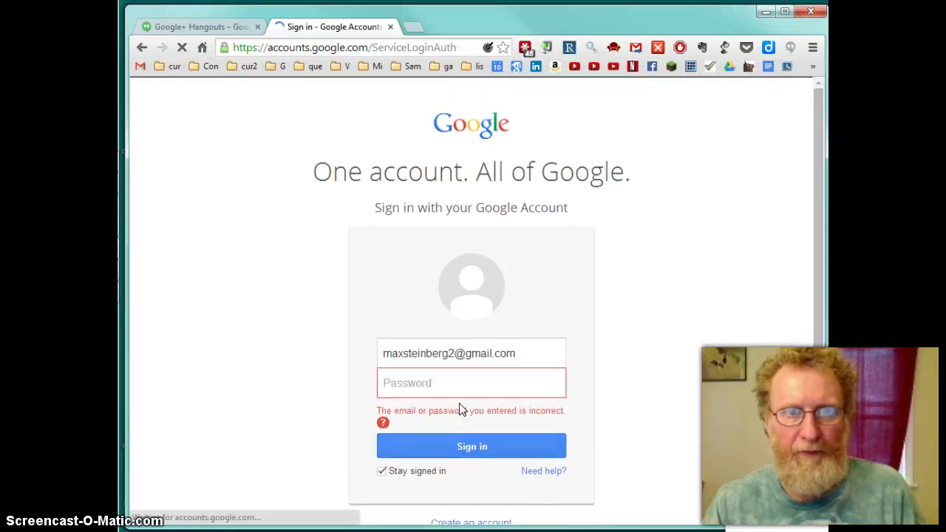
left_click(195, 507)
left_click(448, 447)
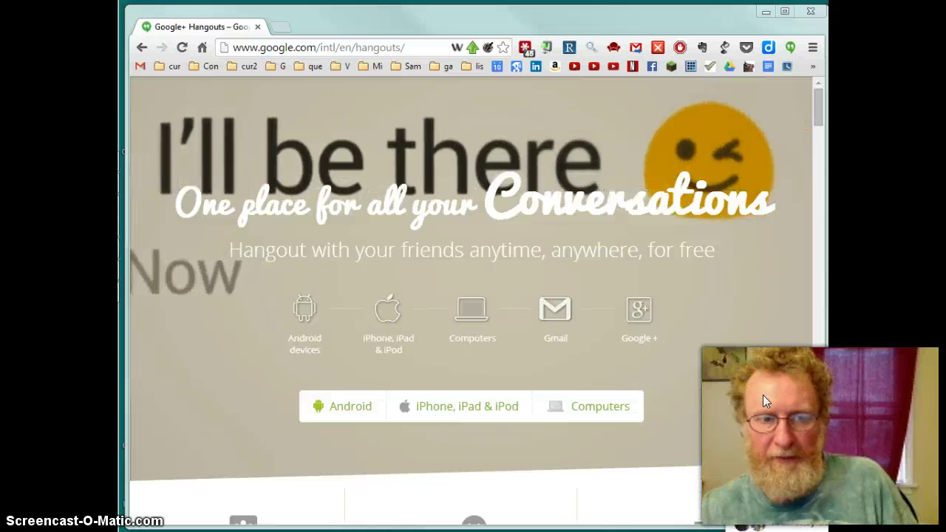
left_click(748, 392)
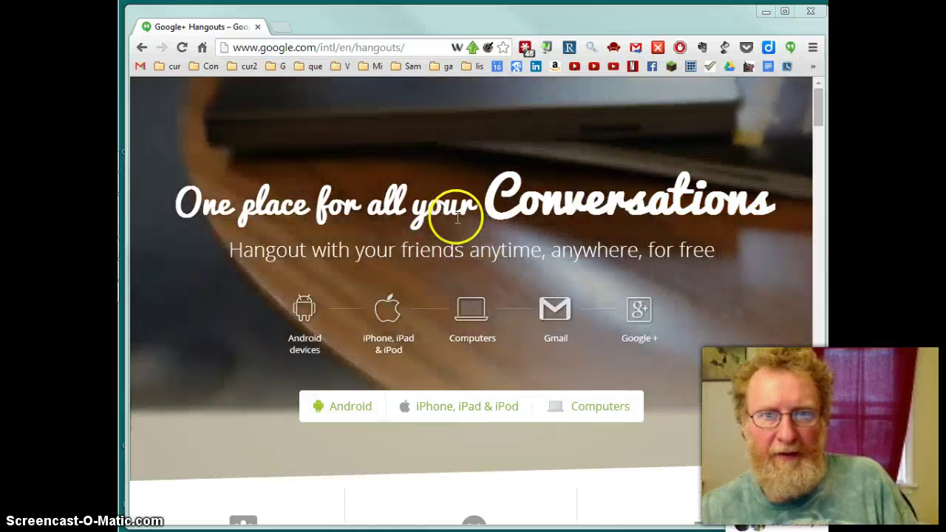